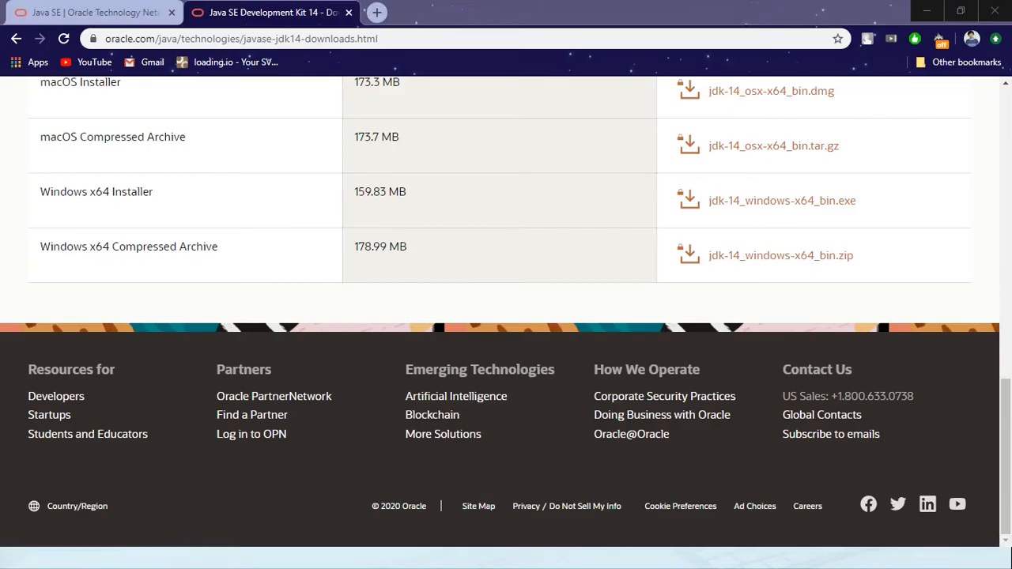
Switch to the Java SE overview page and open the download page for Java Platform, Standard Edition 14.
key(Home)
key(ctrl+Tab)
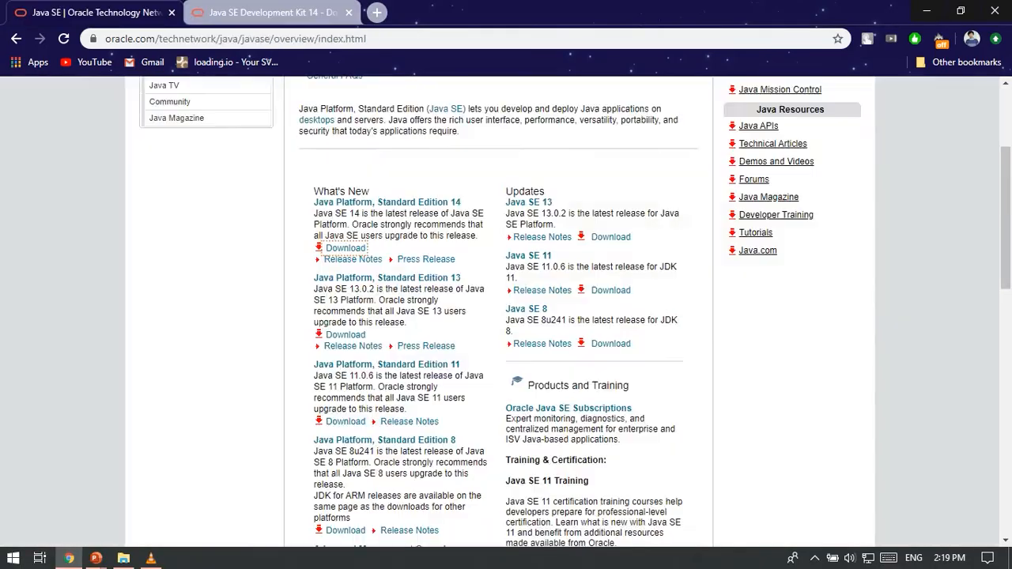
key(Home)
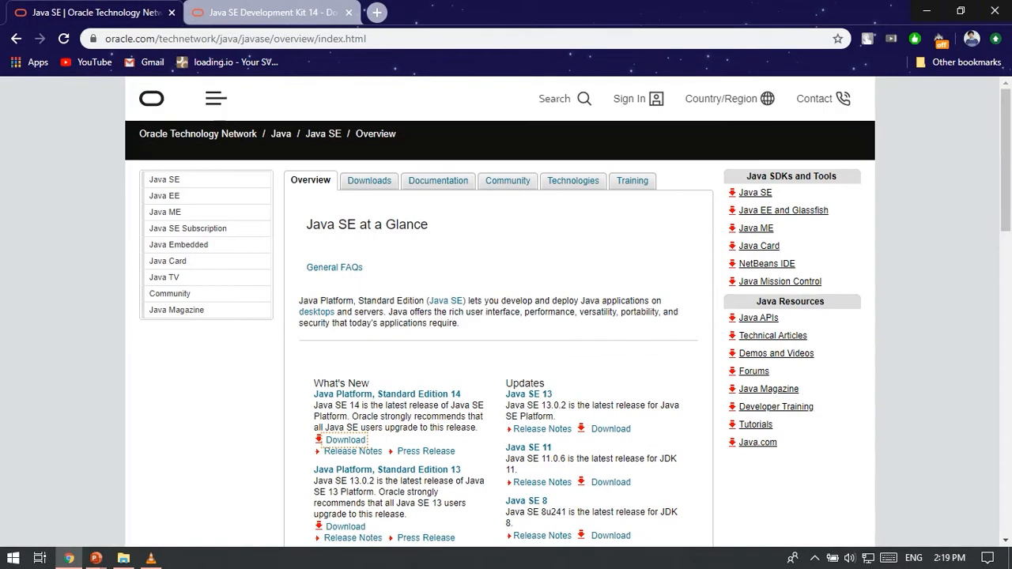
scroll(499, 312, down, 1)
scroll(499, 311, up, 1)
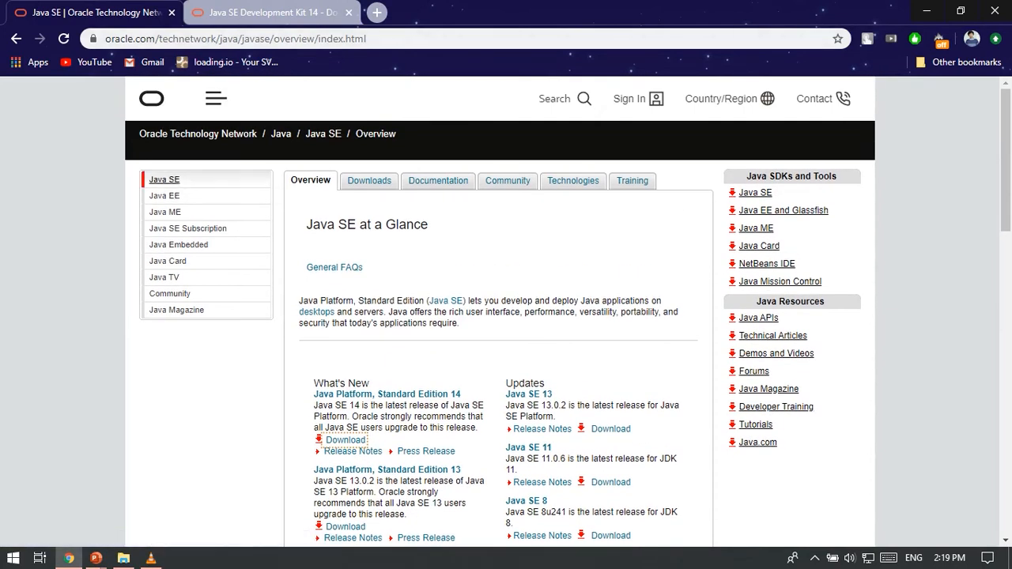
click(164, 180)
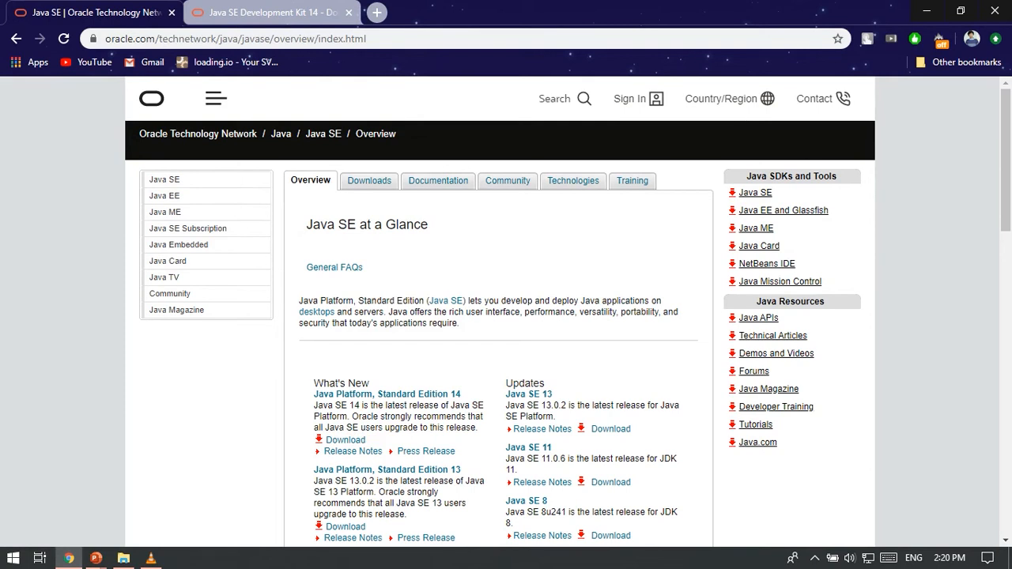
scroll(387, 396, down, 2)
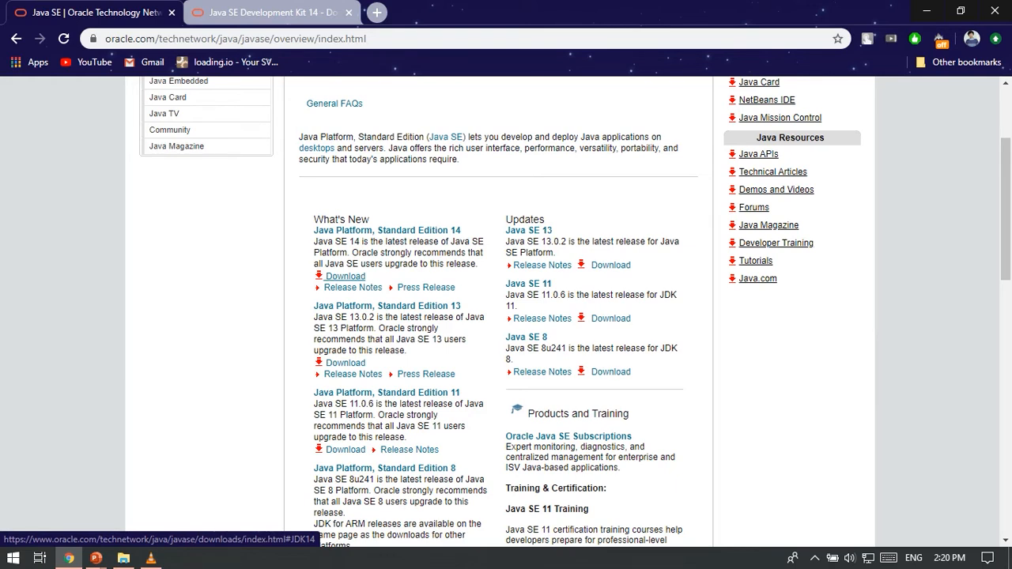
click(346, 276)
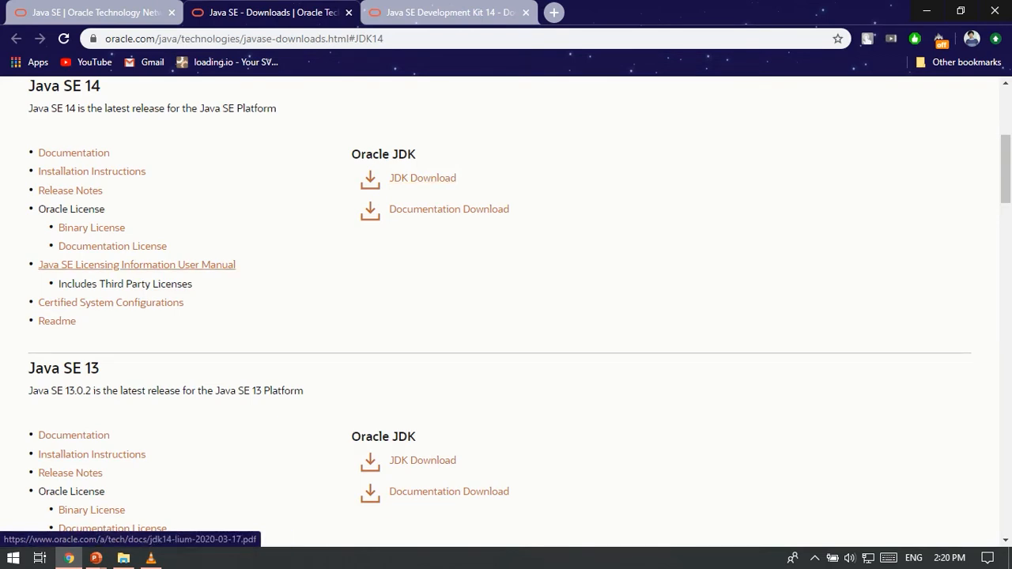
Look through the listed Java SE releases and open the JDK download page for Java SE 14.
scroll(137, 265, up, 2)
scroll(136, 264, down, 4)
scroll(506, 311, up, 5)
scroll(506, 311, down, 3)
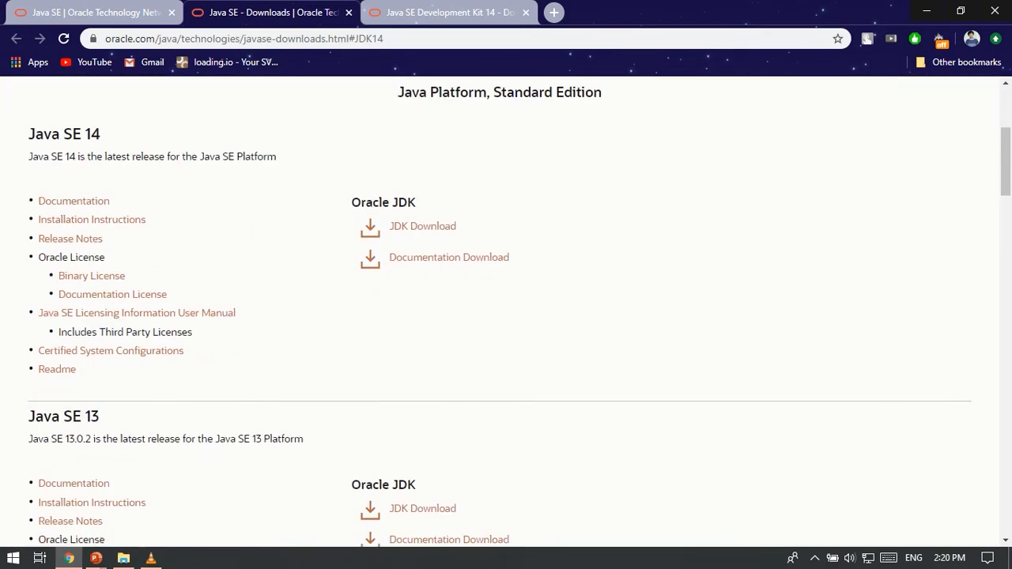
scroll(506, 311, down, 10)
scroll(506, 312, down, 2)
scroll(506, 312, up, 1)
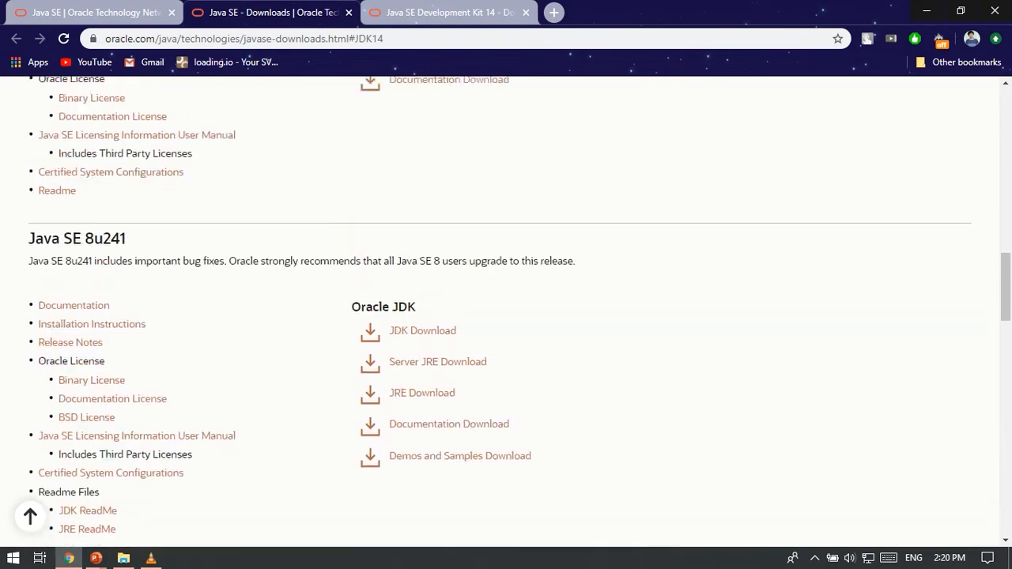
scroll(506, 312, up, 15)
scroll(506, 311, down, 5)
scroll(506, 311, up, 1)
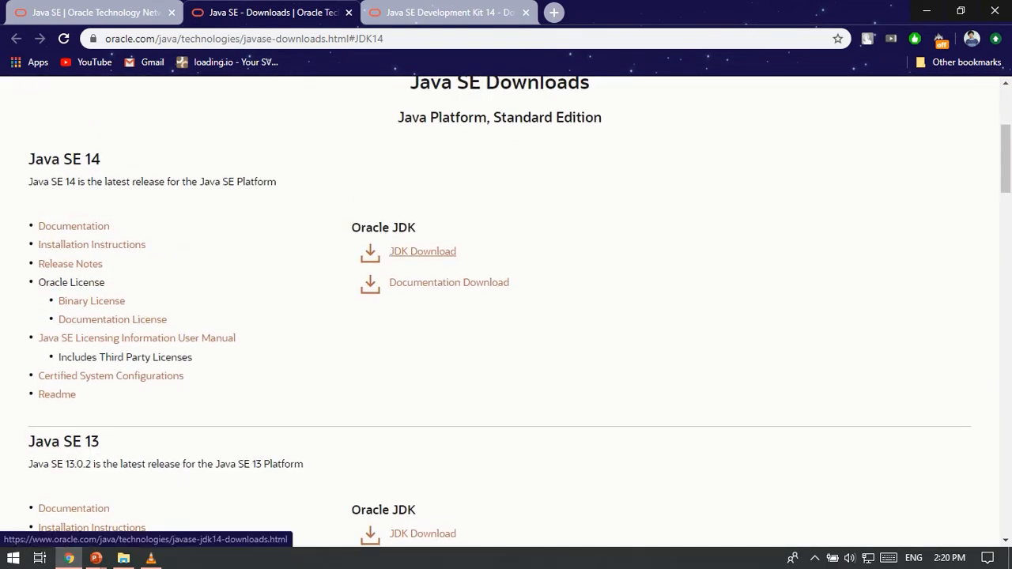
click(422, 252)
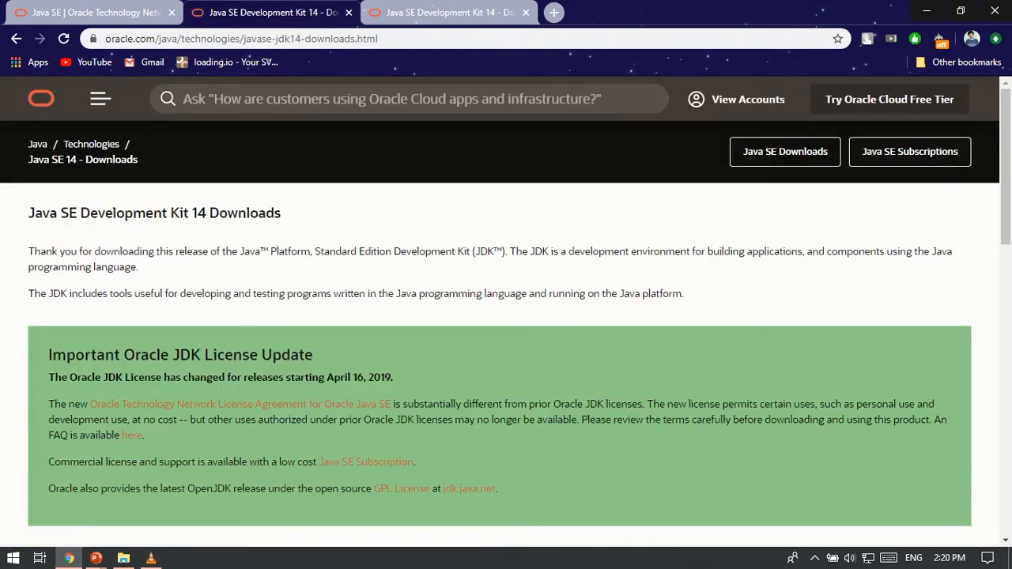
Examine the Java SE Development Kit 14 page and its table of Linux, macOS and Windows packages.
scroll(506, 316, down, 6)
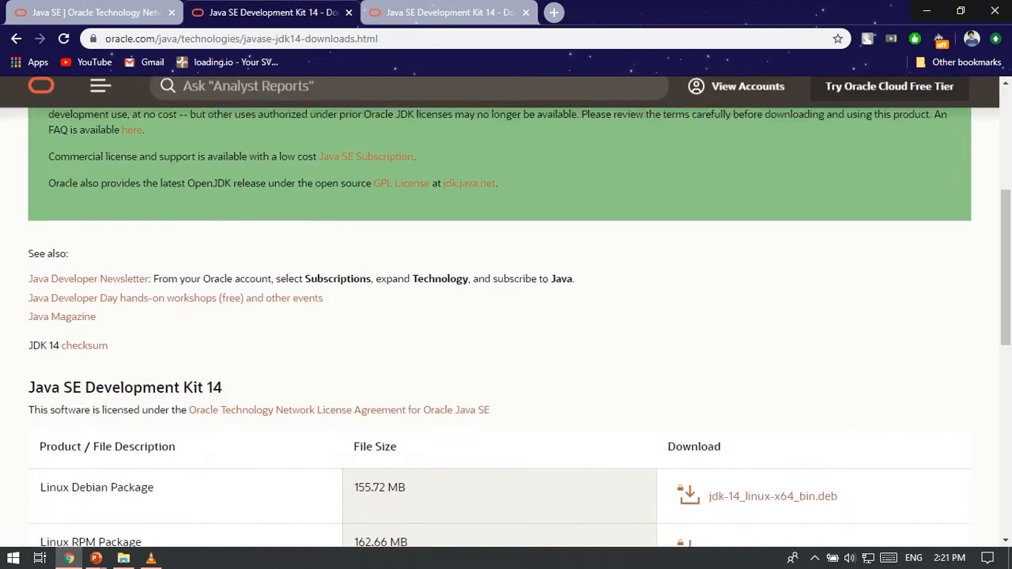
scroll(506, 317, down, 3)
scroll(506, 316, up, 2)
scroll(506, 316, down, 1)
scroll(506, 317, up, 3)
scroll(506, 317, up, 5)
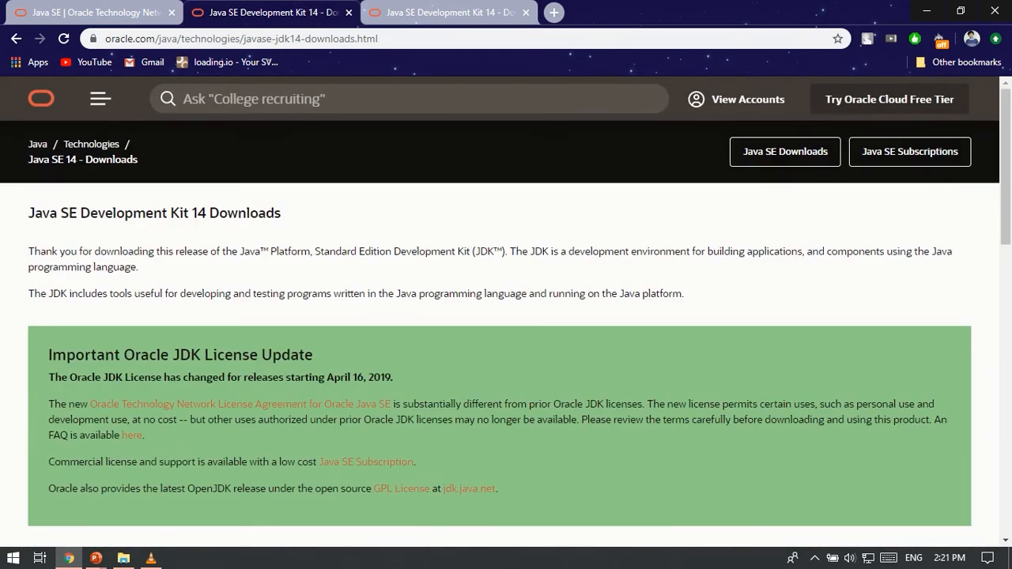
scroll(506, 317, down, 8)
scroll(506, 316, up, 1)
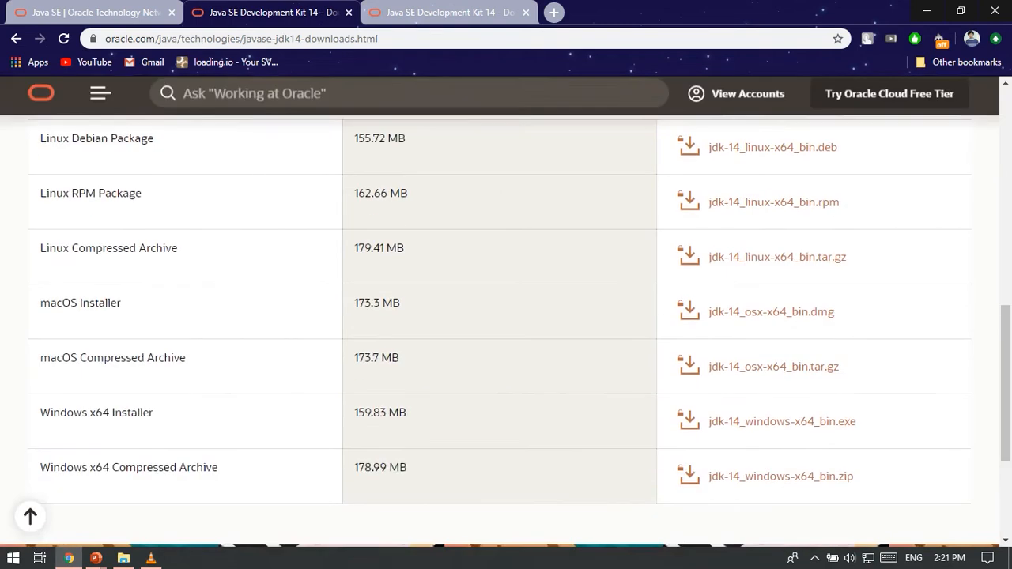
scroll(506, 316, up, 1)
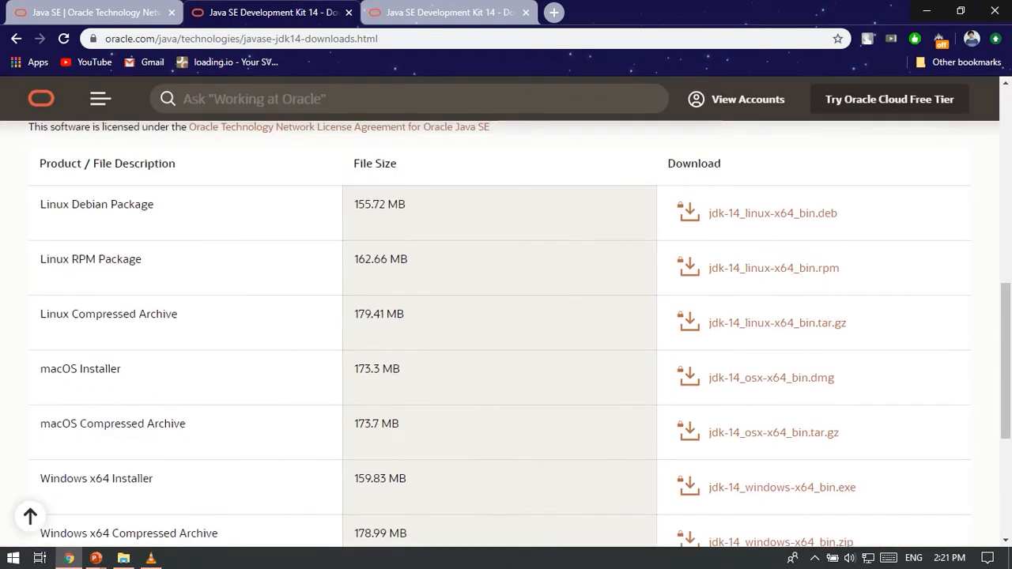
scroll(506, 316, down, 1)
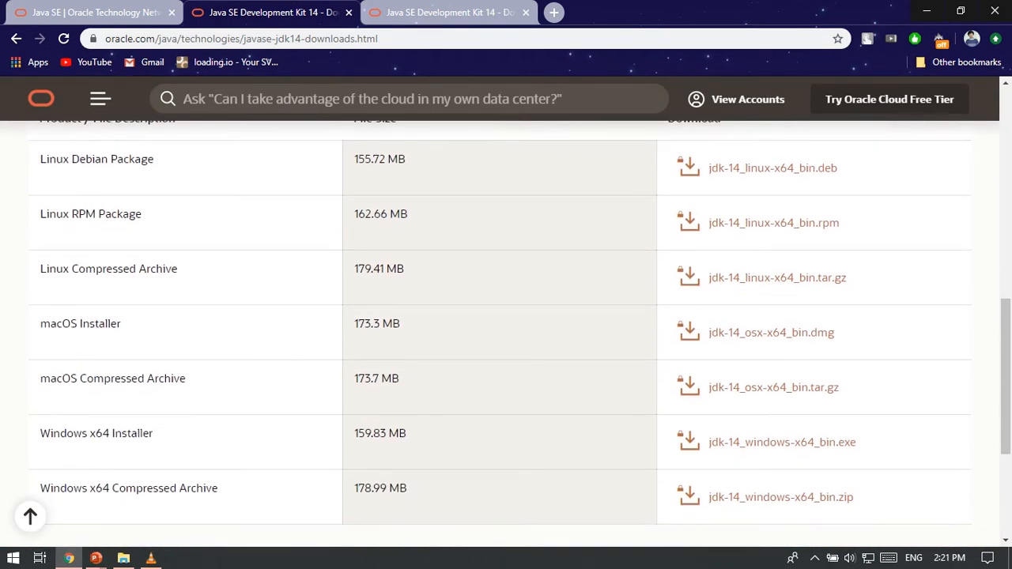
scroll(506, 316, up, 1)
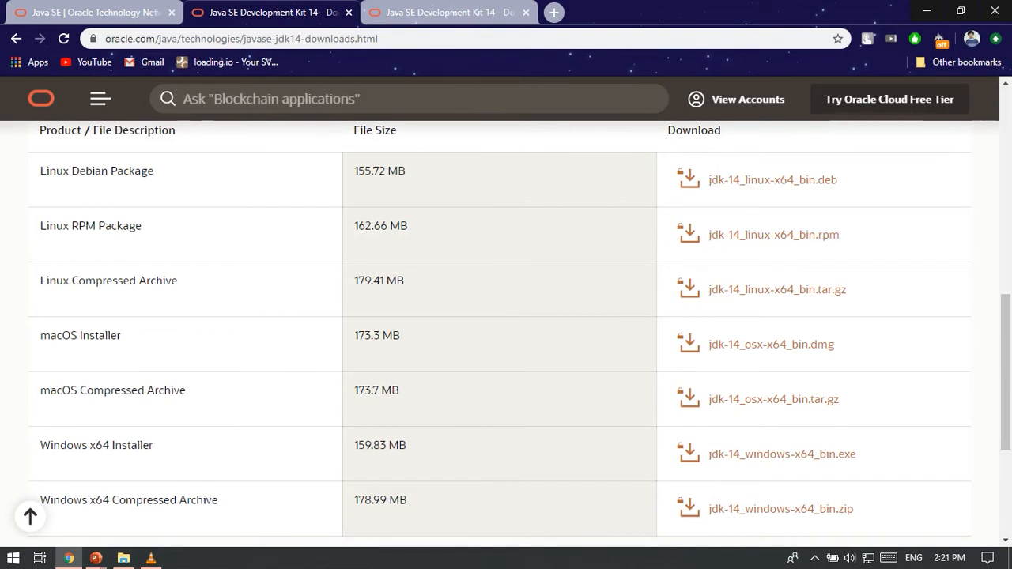
Highlight the Windows x64 Installer entry and its file jdk-14_windows-x64_bin.exe in the download table.
mouse_move(37, 446)
mouse_down()
mouse_move(158, 447)
mouse_move(40, 446)
mouse_up()
click(179, 448)
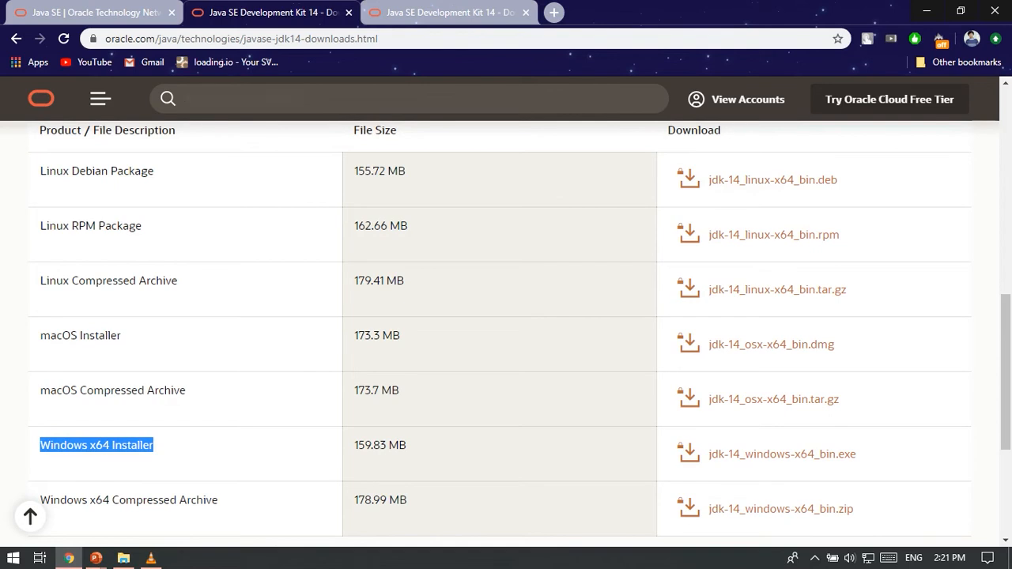
click(879, 456)
drag(879, 455, 710, 455)
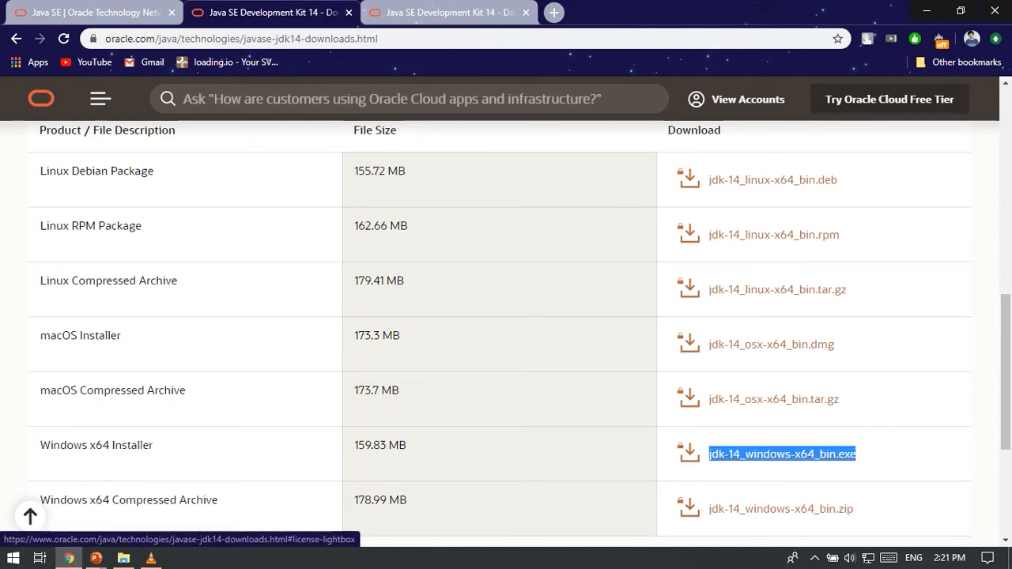
scroll(500, 333, up, 8)
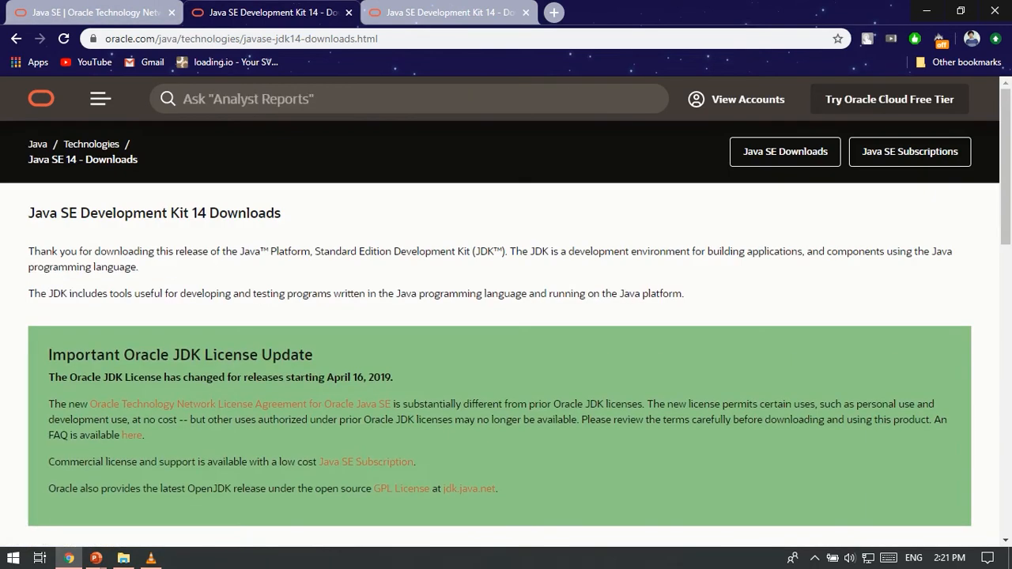
Return to the Java SE releases list, highlight Java SE 8u241 and open its JDK download page.
key(alt+Left)
scroll(506, 316, down, 20)
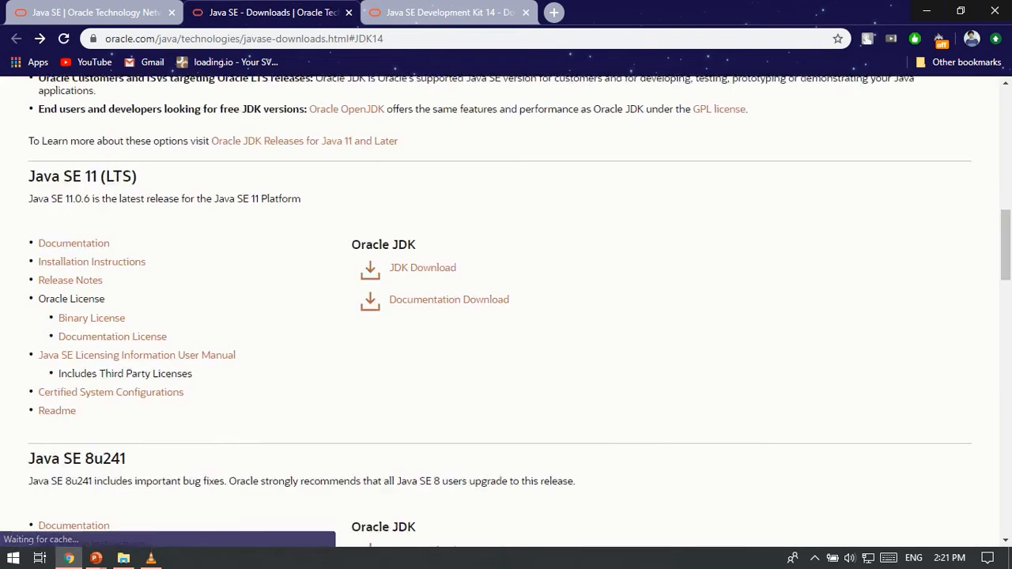
scroll(499, 311, up, 15)
scroll(500, 312, down, 5)
scroll(500, 312, down, 4)
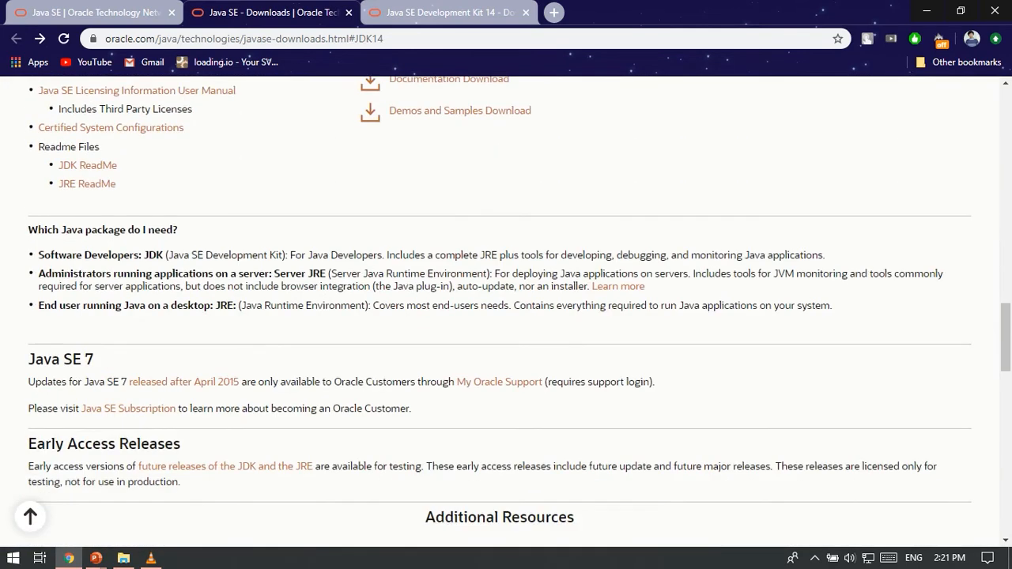
scroll(506, 316, up, 4)
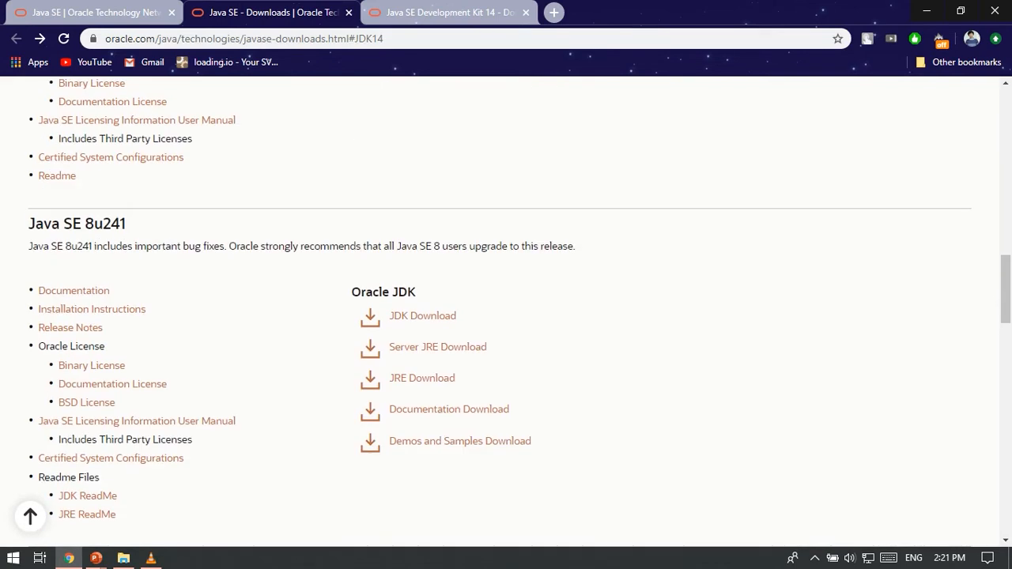
drag(127, 224, 28, 213)
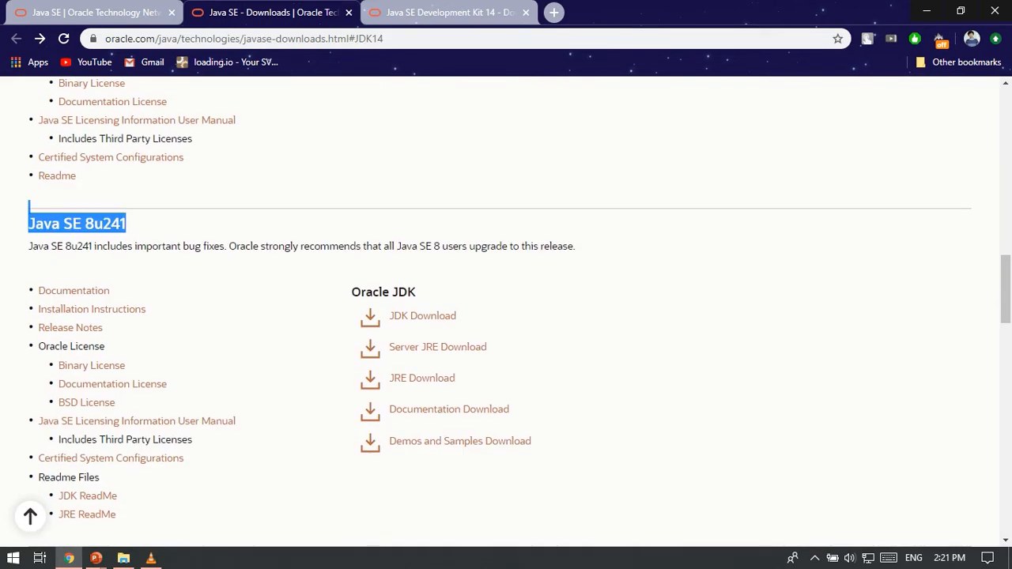
click(423, 317)
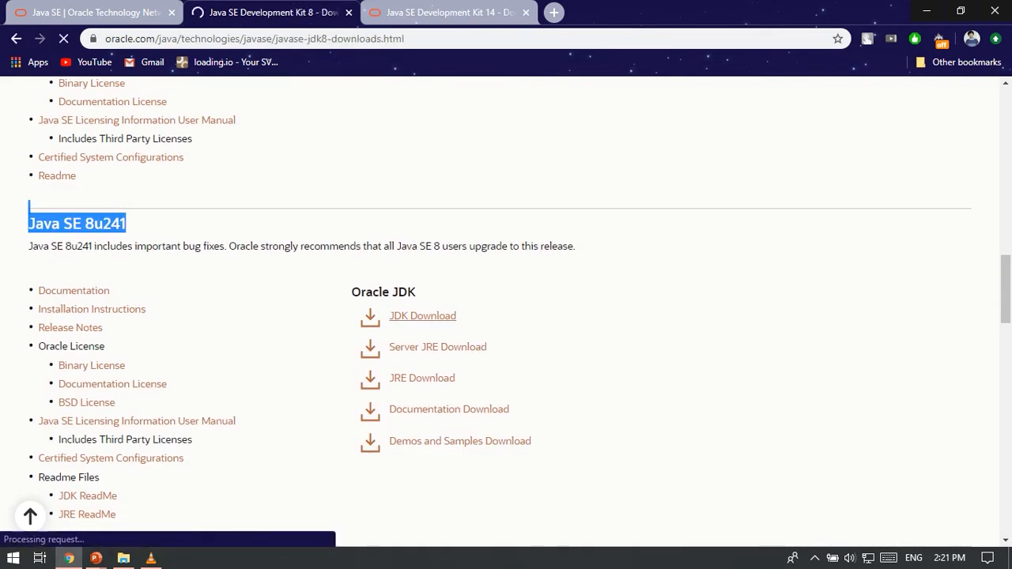
Find the Windows packages in the JDK 8u241 download table and highlight the Windows x86 entry.
scroll(506, 316, down, 15)
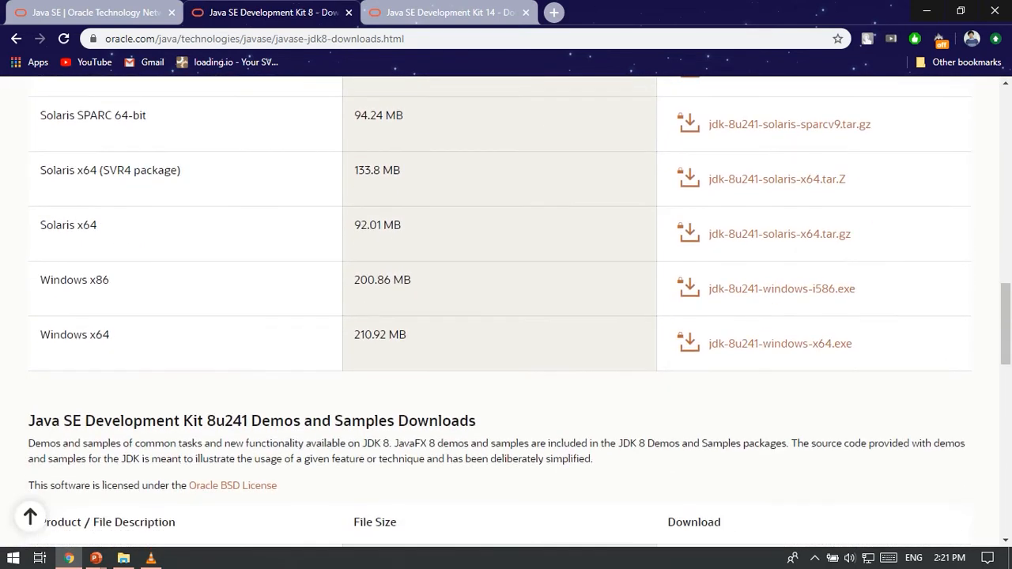
mouse_move(110, 280)
mouse_down()
mouse_move(33, 281)
mouse_move(110, 281)
mouse_up()
click(33, 280)
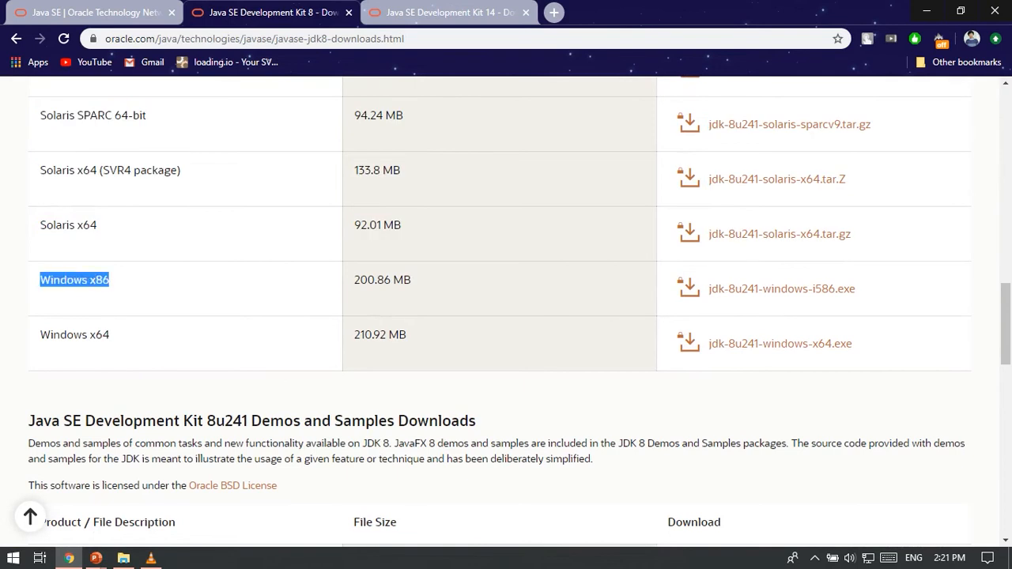
key(Home)
scroll(506, 310, down, 15)
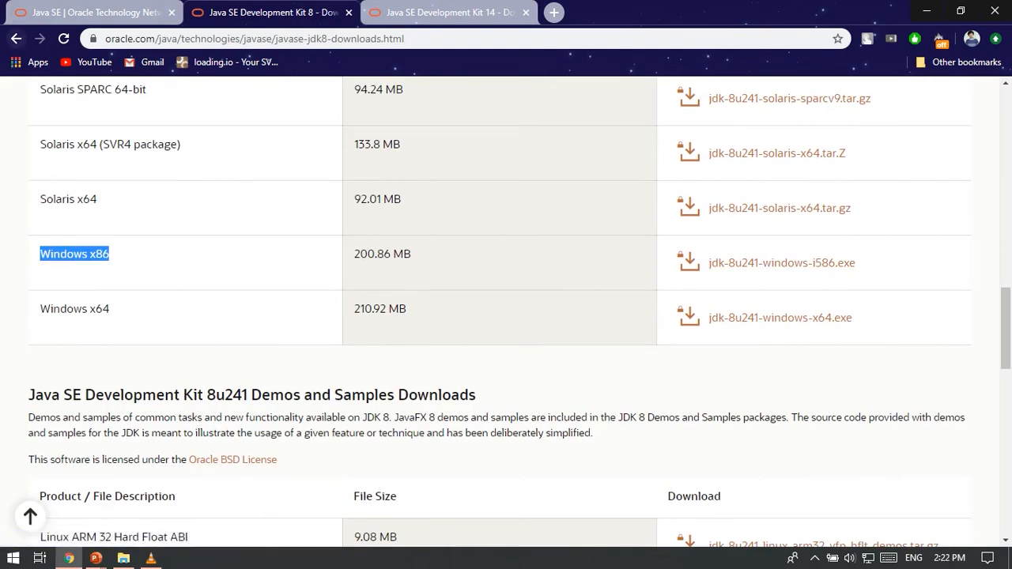
Go back to the Java SE 14 JDK download page and request the Windows x64 installer jdk-14_windows-x64_bin.exe.
click(15, 38)
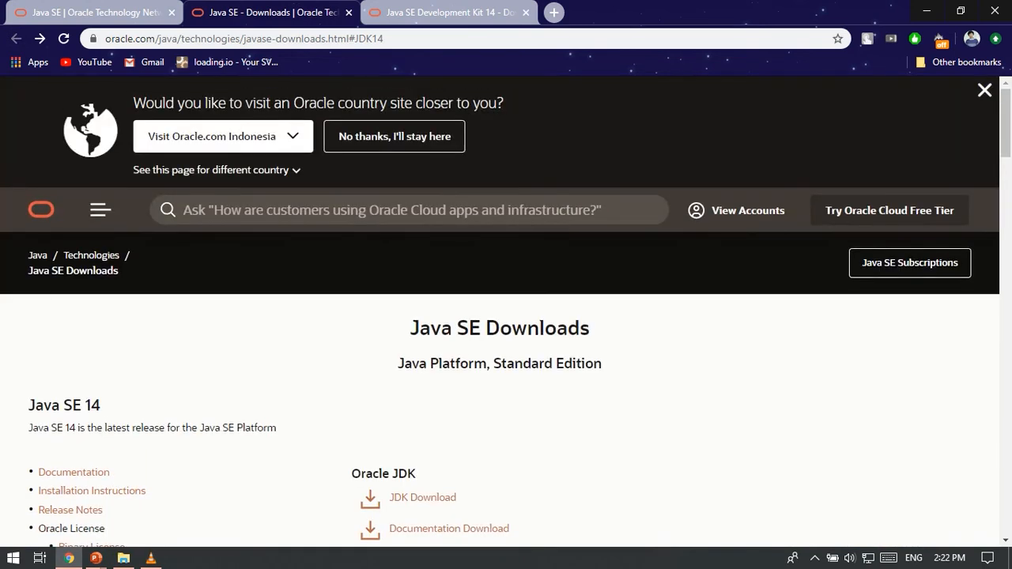
click(423, 497)
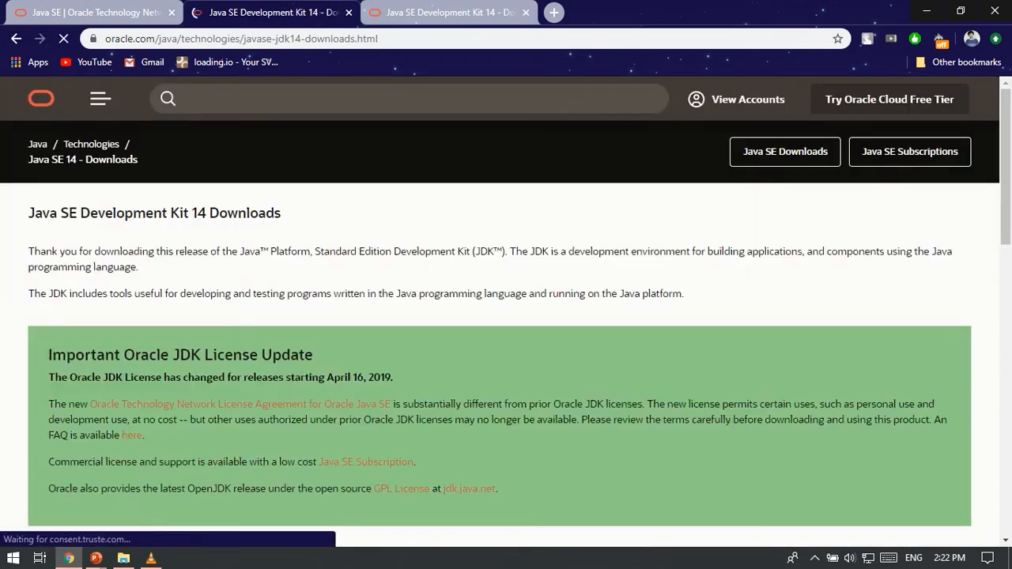
scroll(783, 305, down, 15)
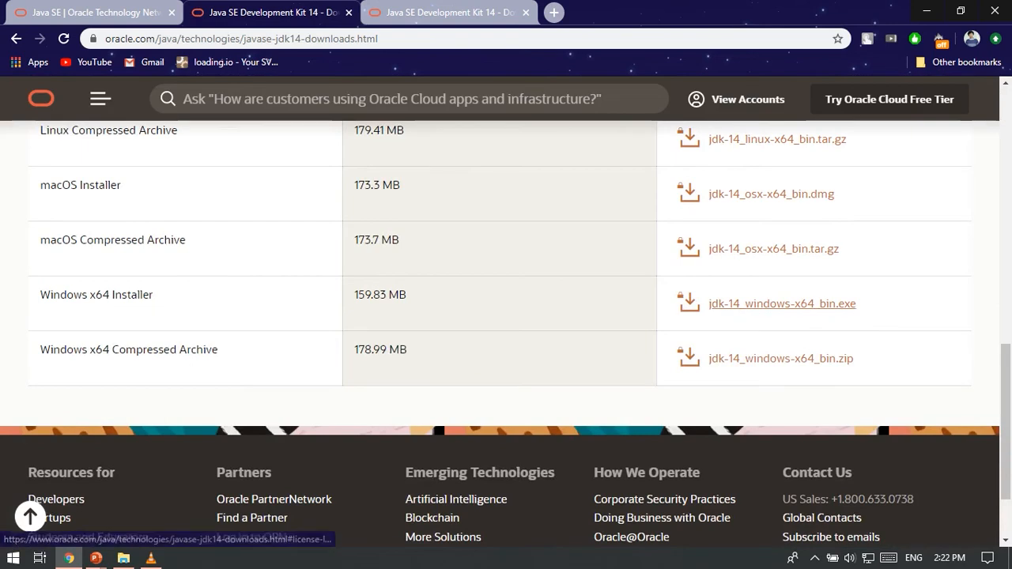
click(782, 304)
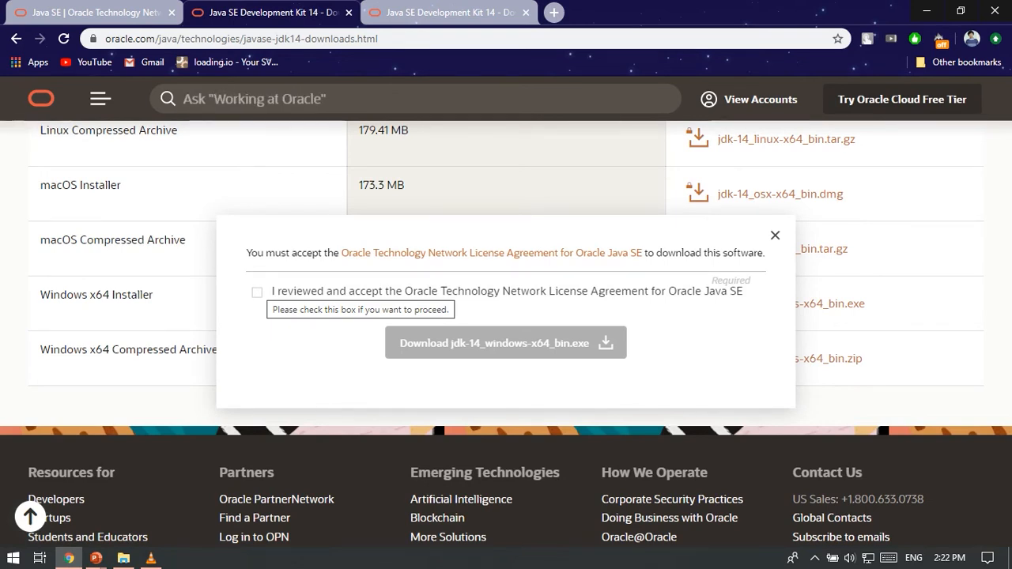
Accept the Oracle license agreement and save jdk-14_windows-x64_bin.exe in the TUTORIAL ANDROID folder on drive E.
click(257, 291)
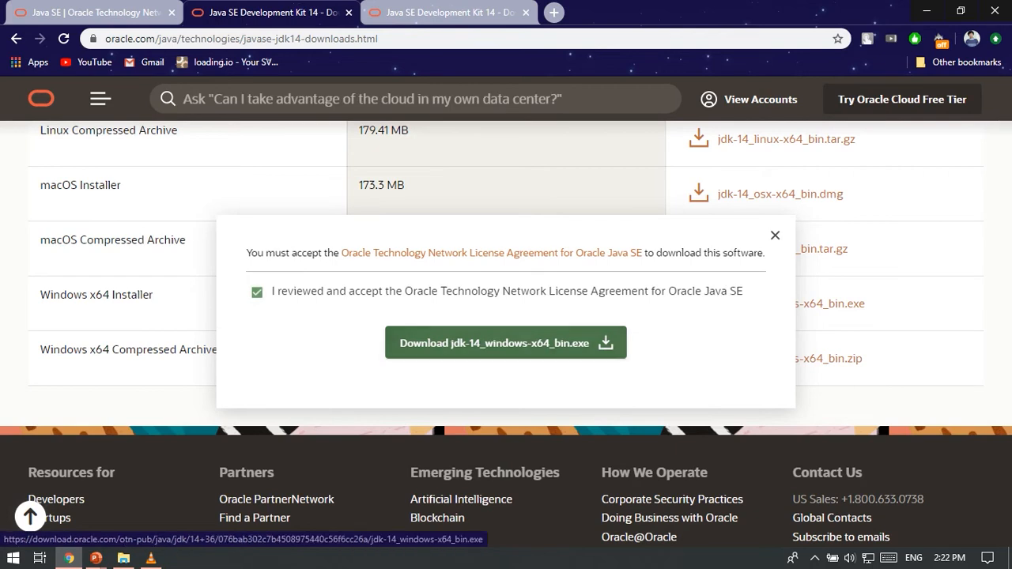
click(505, 342)
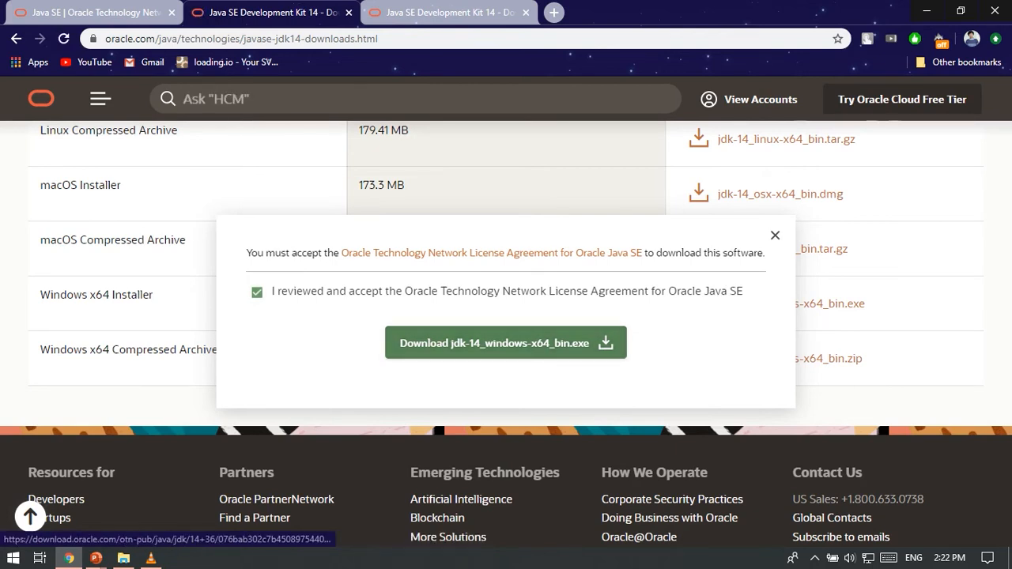
key(Return)
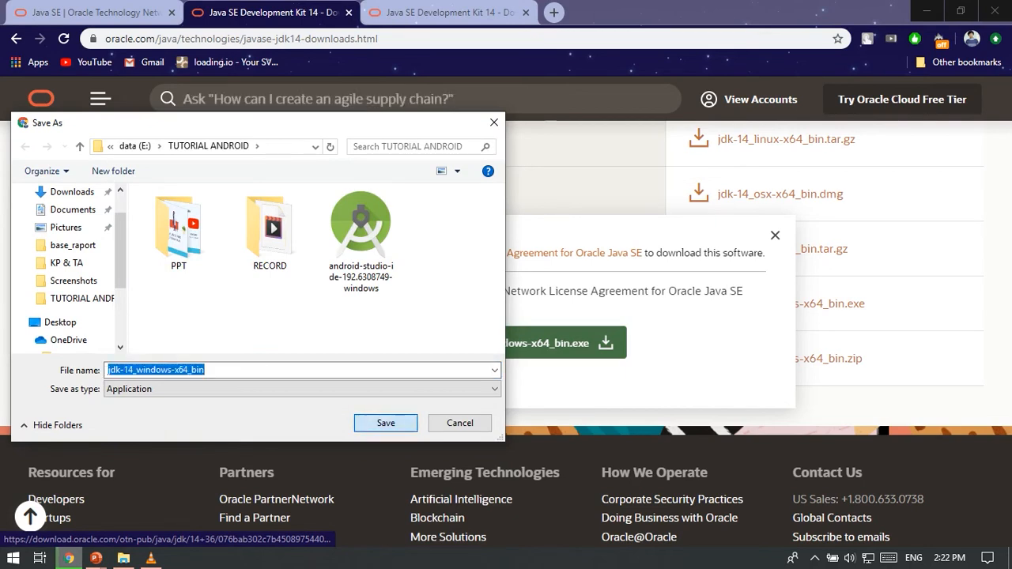
key(Return)
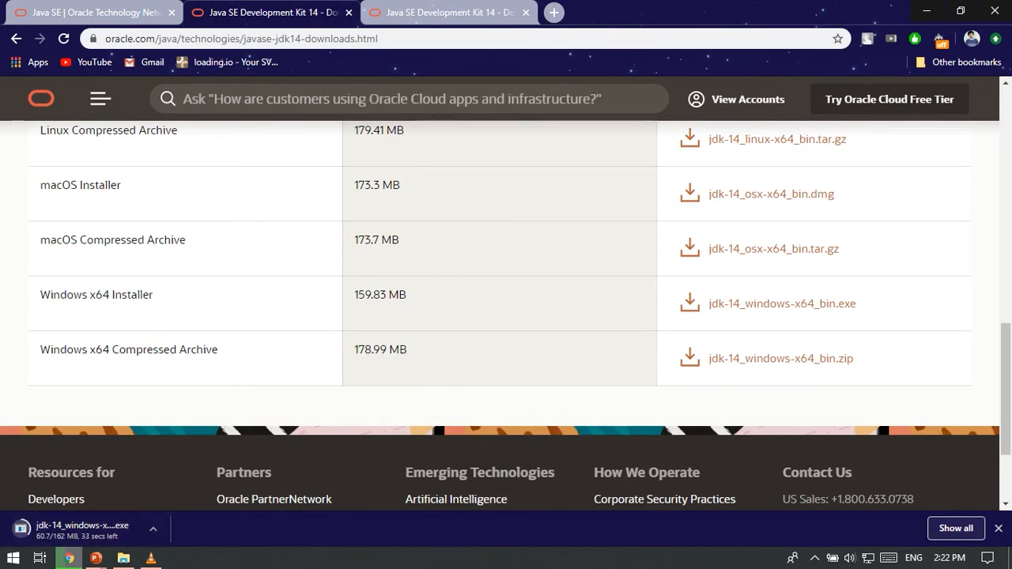
Switch to the PowerPoint slide show, advance past the JDK installation slide and return to the Chrome download page.
scroll(506, 316, up, 15)
key(alt+Tab)
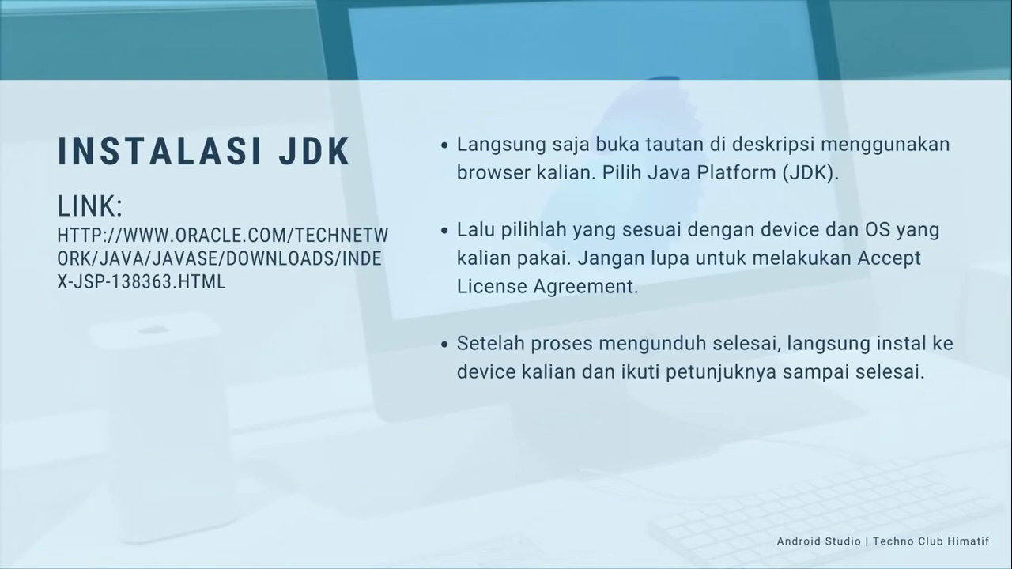
key(Right)
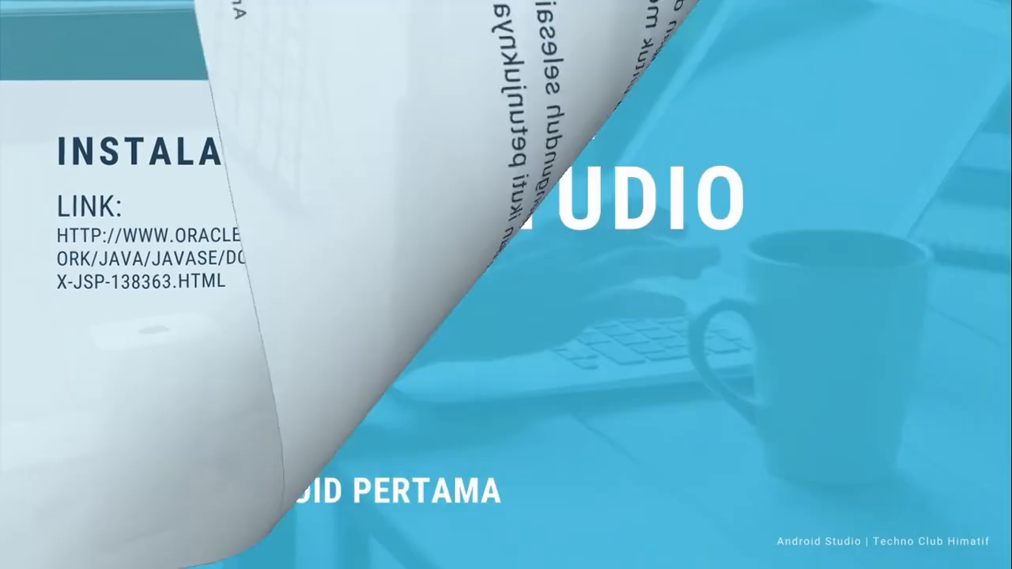
key(alt+Tab)
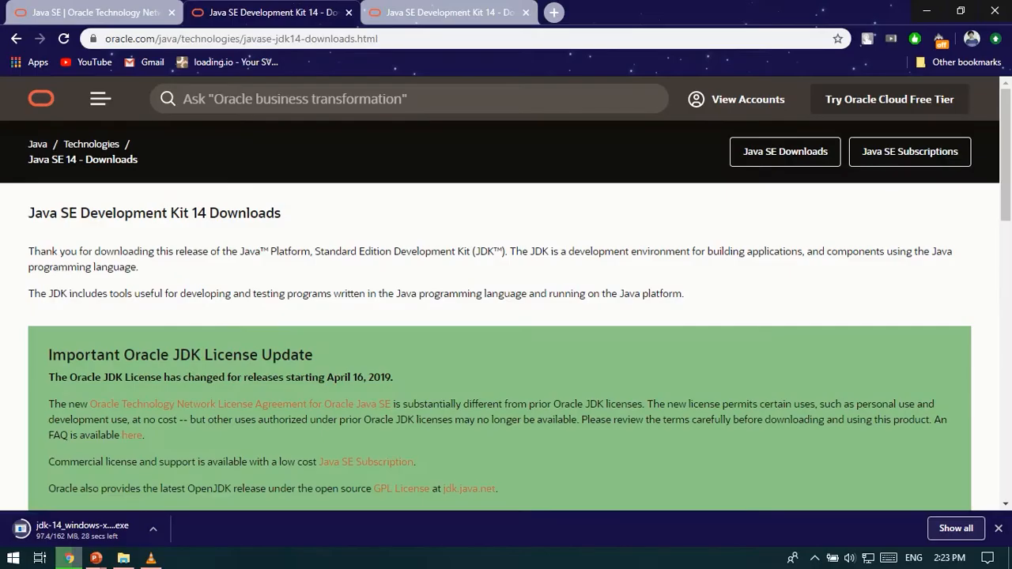
Show the downloaded jdk-14_windows-x64_bin.exe in its folder from Chrome's download list and launch the installer.
key(ctrl+j)
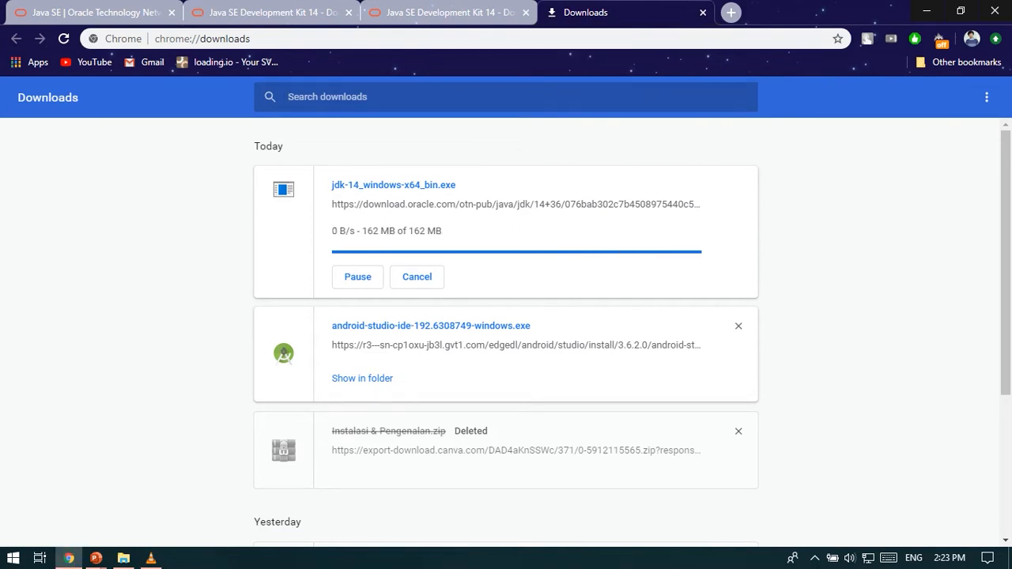
click(372, 237)
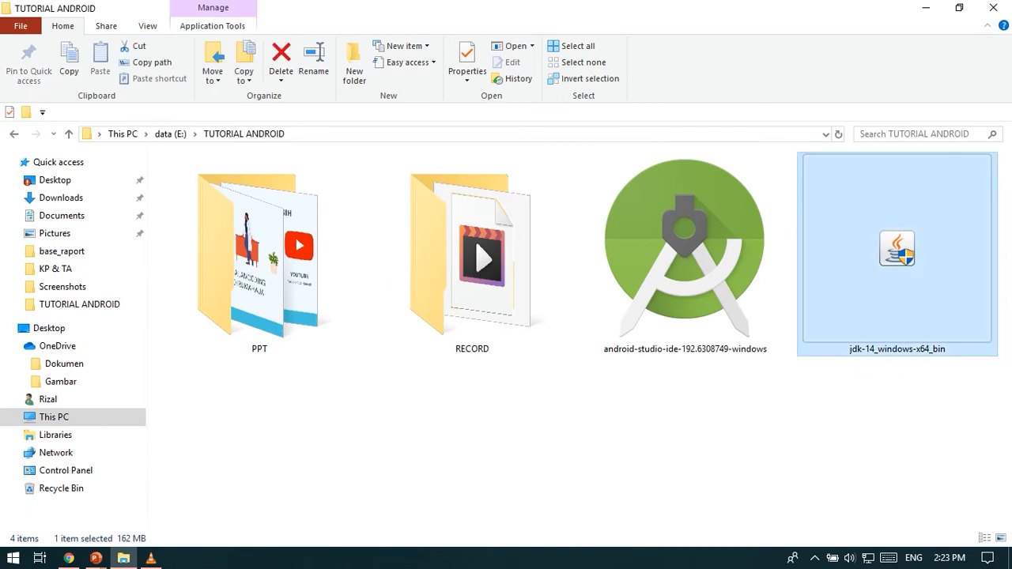
double_click(897, 250)
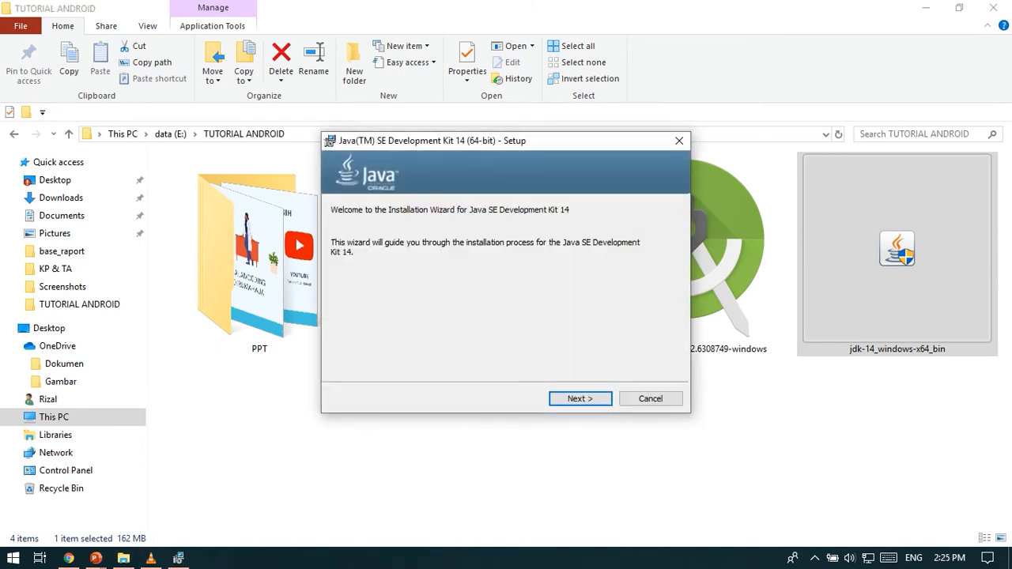
Start installing JDK 14 to the default folder C:\Program Files\Java\jdk-14\ and minimize the setup progress window.
click(579, 398)
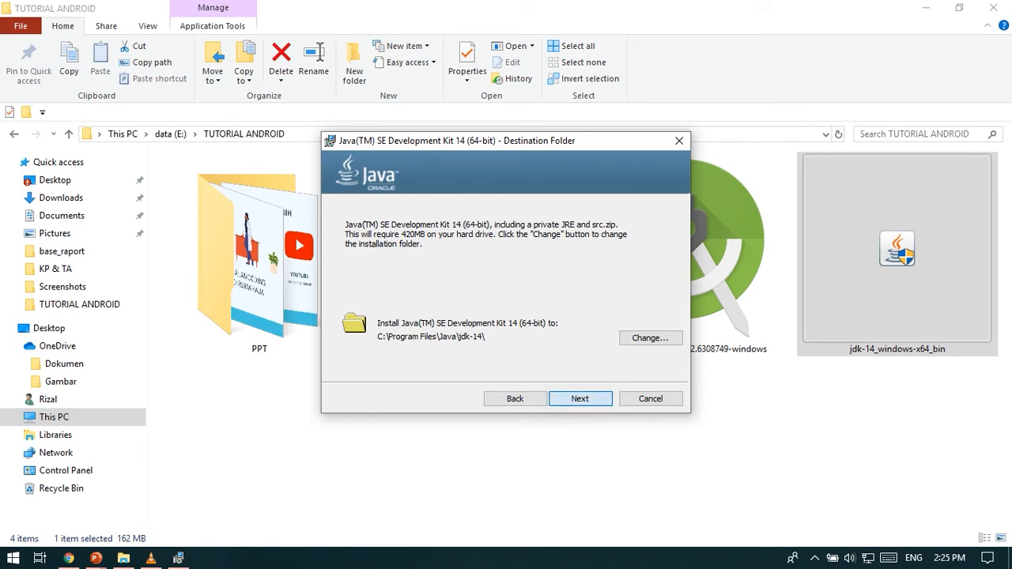
key(Return)
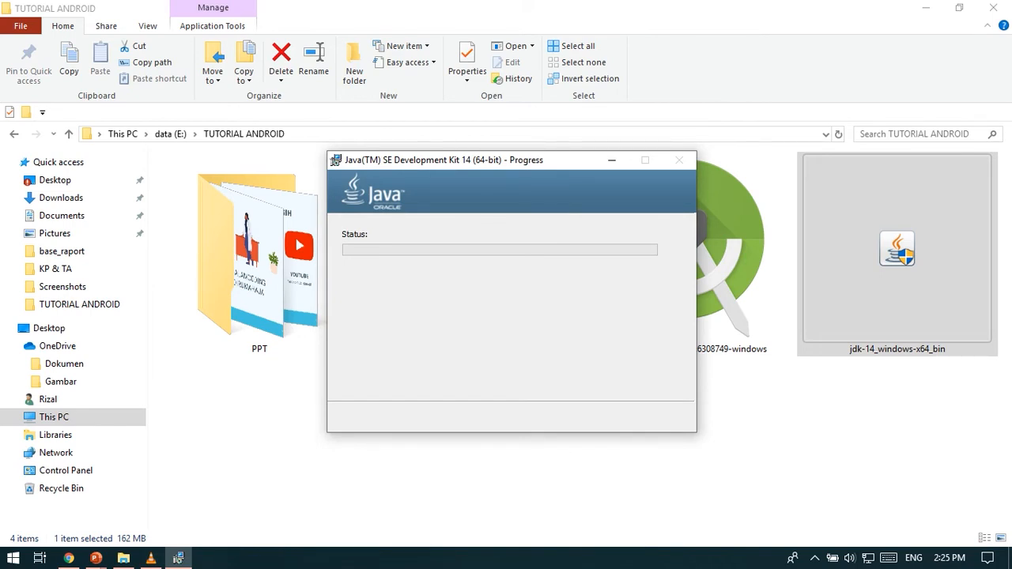
drag(506, 160, 523, 178)
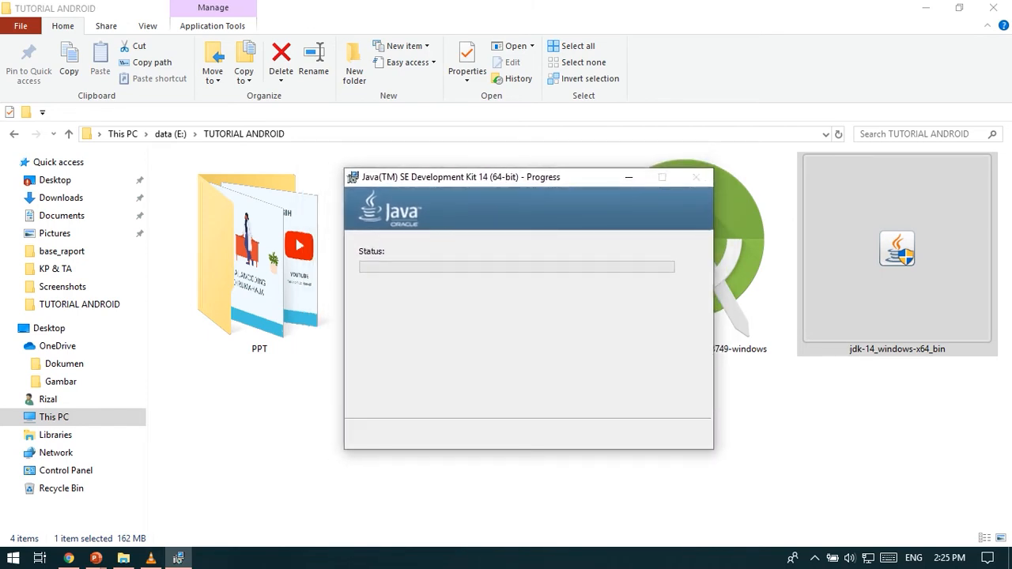
mouse_move(523, 177)
mouse_down()
mouse_move(522, 222)
mouse_move(536, 159)
mouse_move(536, 187)
mouse_move(530, 163)
mouse_move(521, 200)
mouse_move(535, 167)
mouse_move(518, 196)
mouse_move(514, 185)
mouse_up()
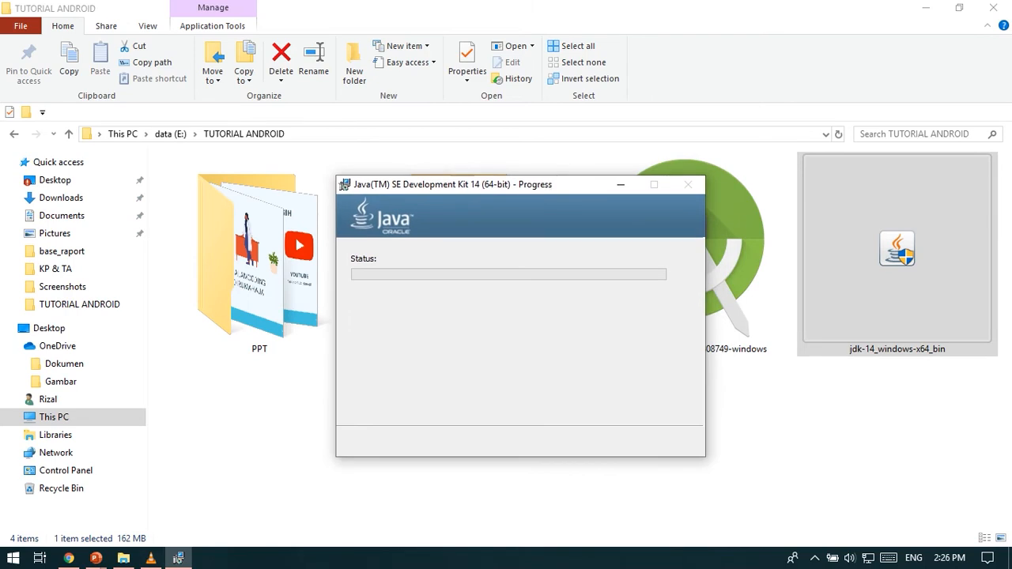
mouse_move(514, 184)
mouse_down()
mouse_move(522, 163)
mouse_move(529, 169)
mouse_move(511, 172)
mouse_up()
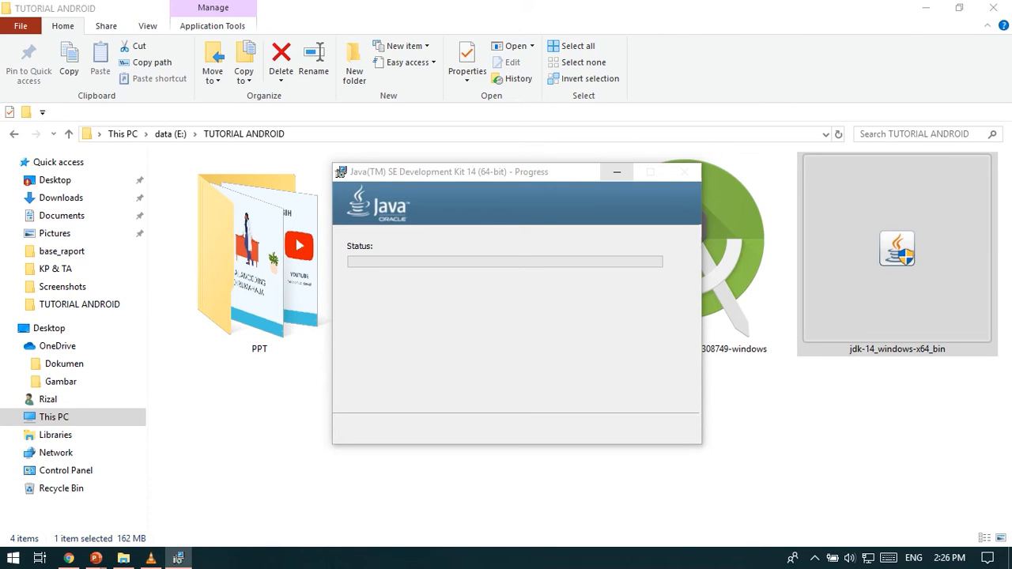
click(619, 172)
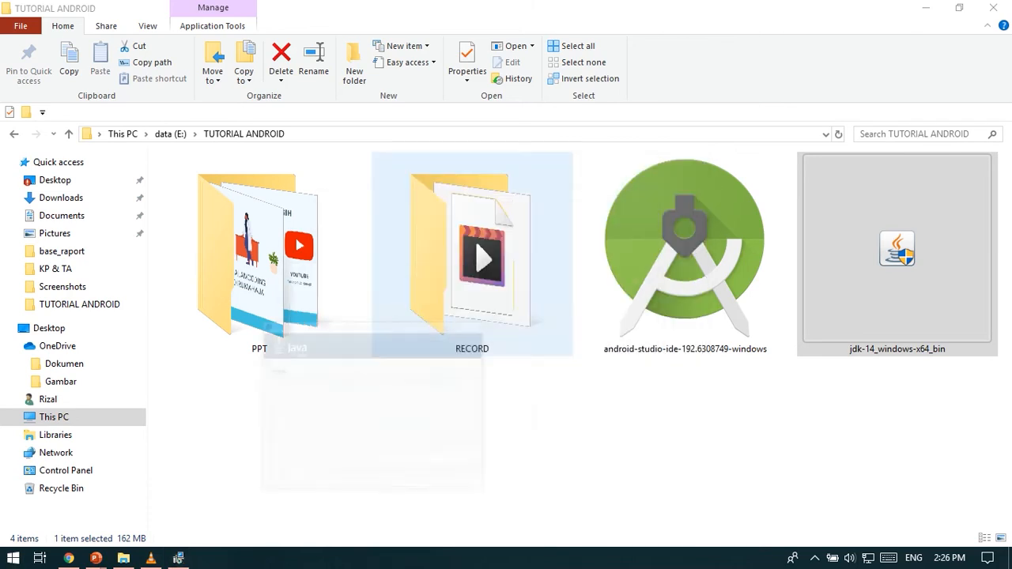
Review the Android Studio installation slide in the PowerPoint slide show and switch back to Chrome.
key(alt+Tab)
key(Tab)
key(Tab)
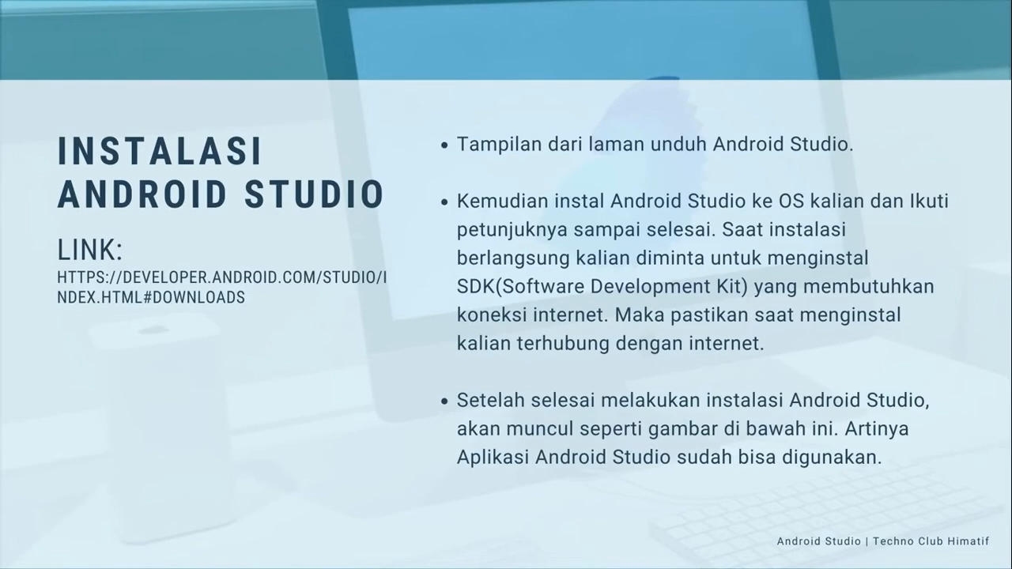
key(alt+Tab)
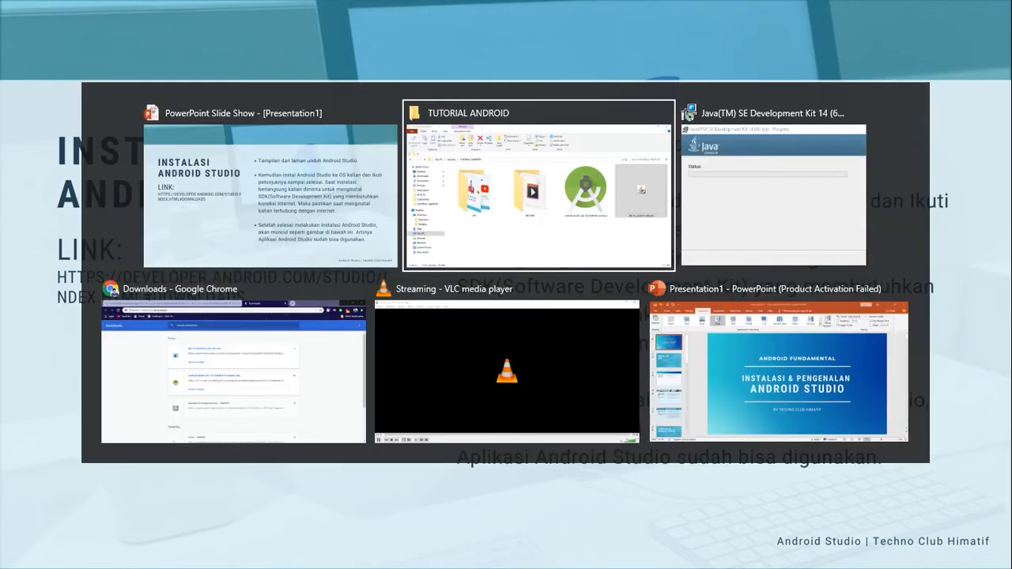
key(alt+Tab)
key(alt+Tab)
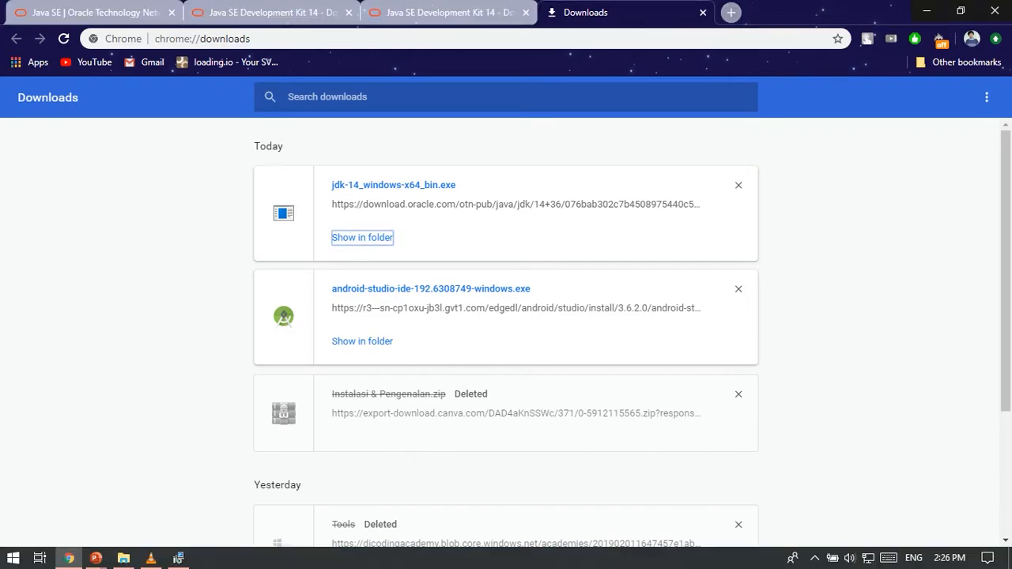
Search Google for "android studio" in a new browser tab.
key(ctrl+t)
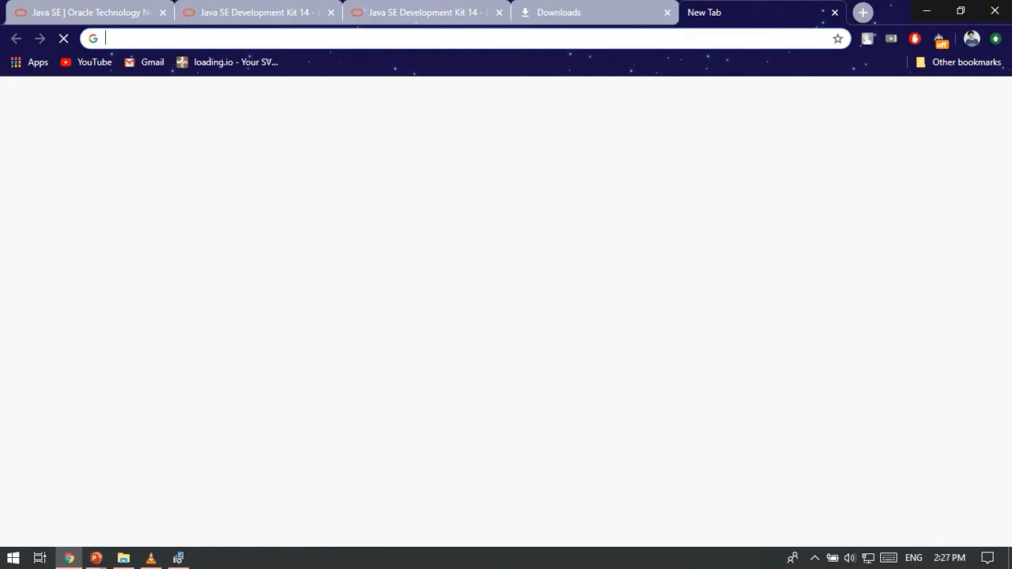
text(A)
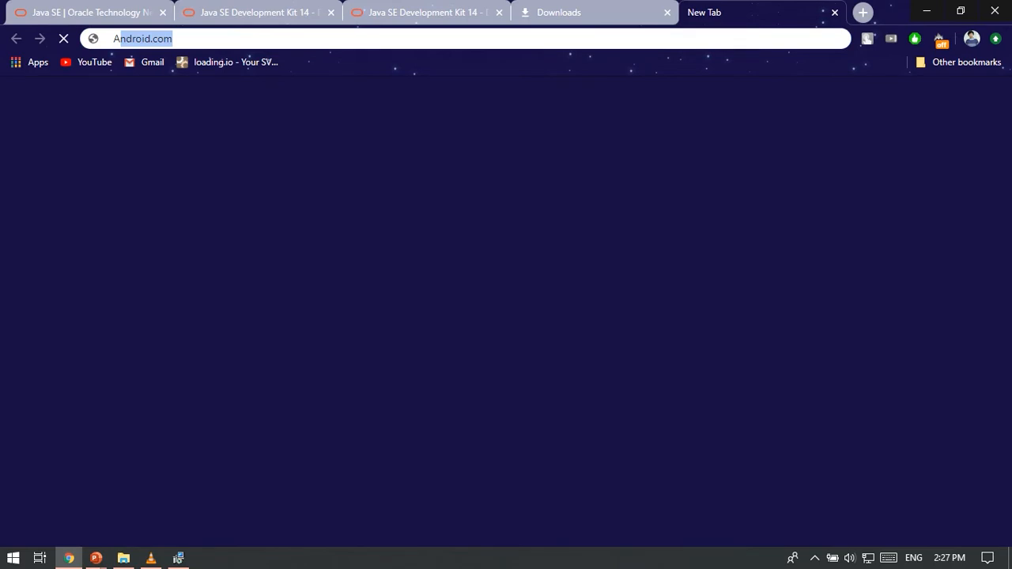
text(NDROID+&aqs=chrome.0.69i59j69i57j69i60l3j69i61.8329j0j7&sourceid=chro...)
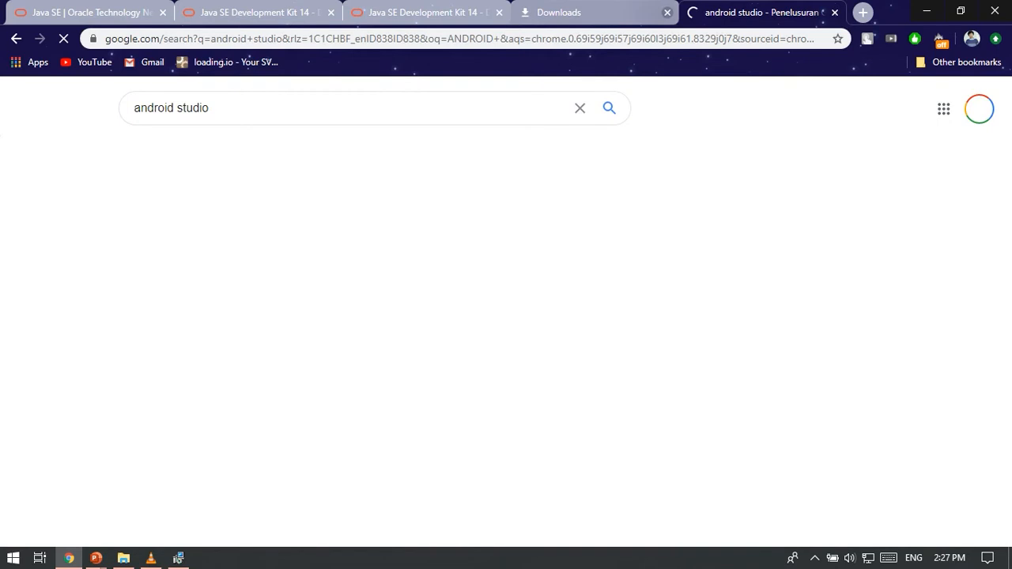
Close the Downloads tab and open the "Download Android Studio and SDK tools" search result from developer.android.com.
click(666, 12)
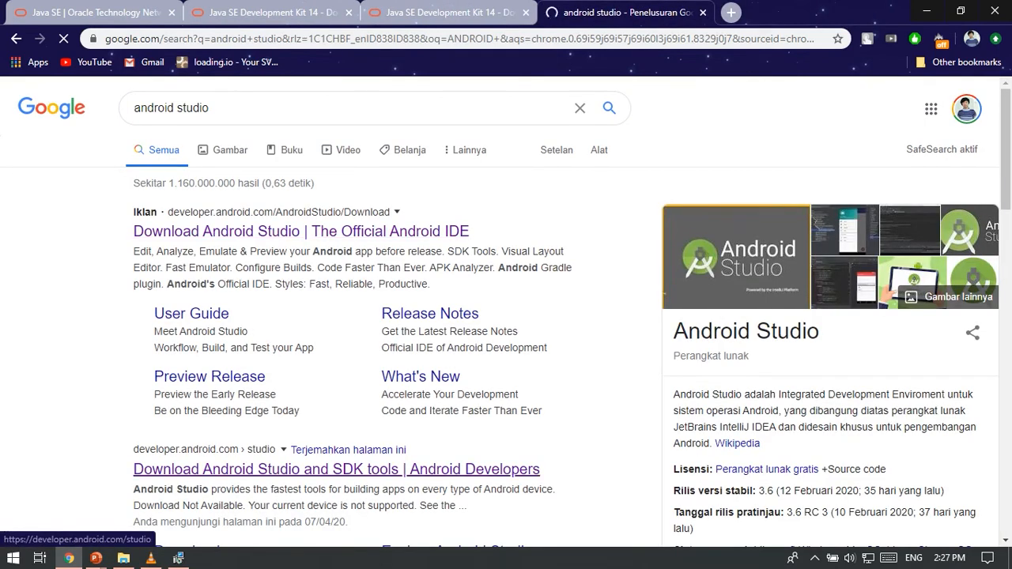
scroll(336, 469, down, 1)
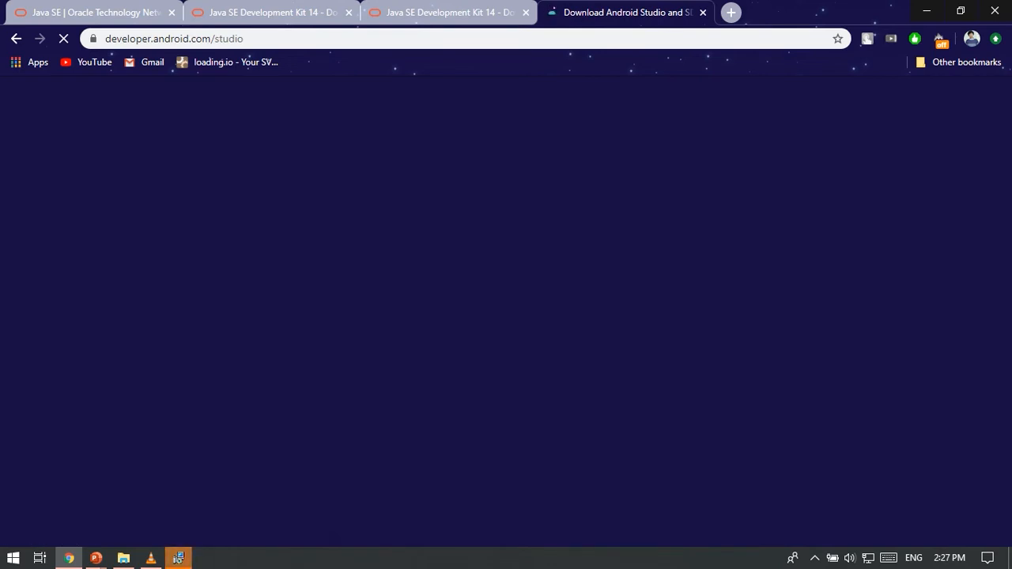
Bring up the JDK 14 setup window, move it into full view and close the completed installer.
click(178, 558)
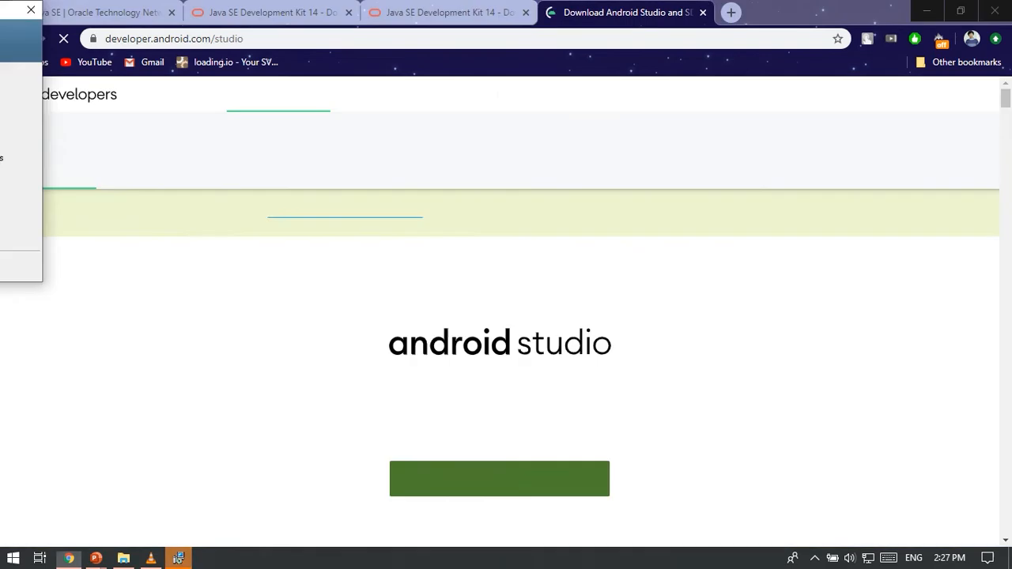
drag(9, 9, 432, 146)
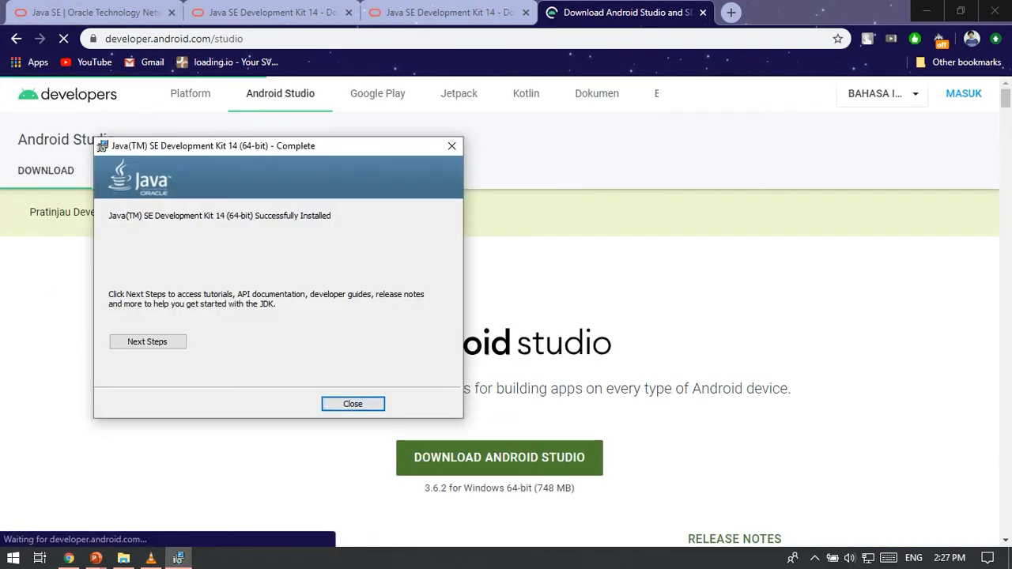
drag(102, 147, 328, 152)
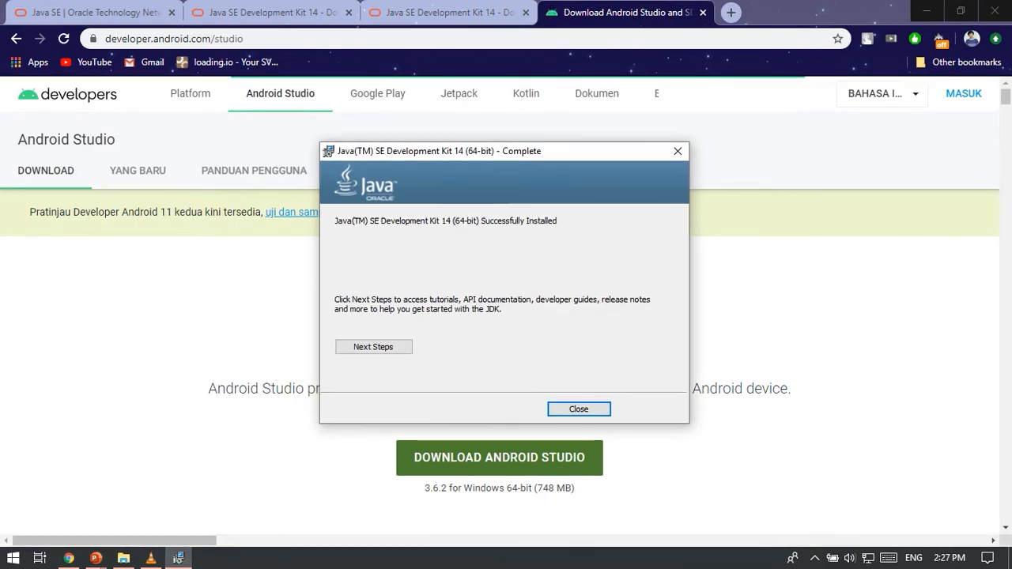
click(579, 409)
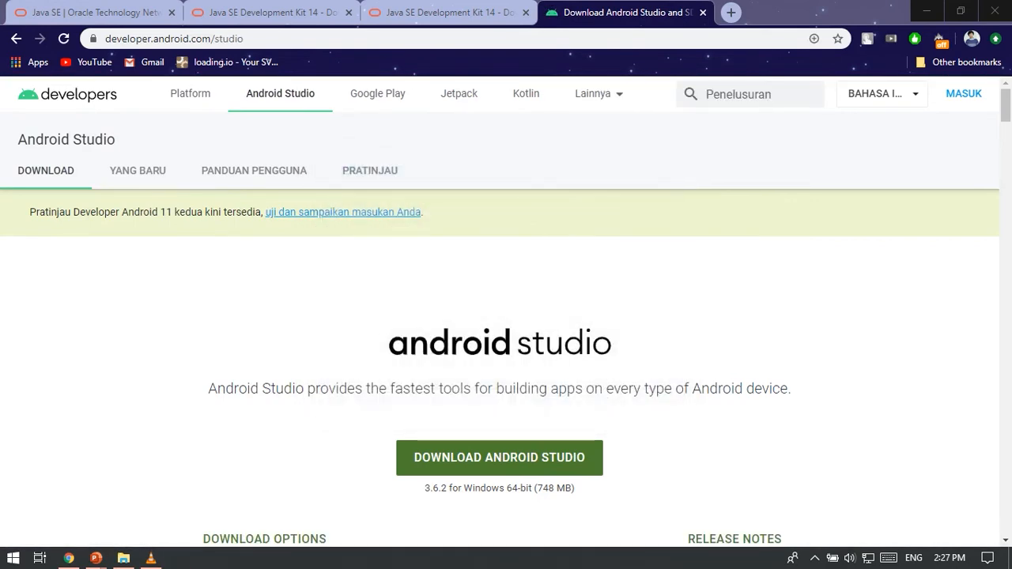
Request Android Studio 3.6.2 for Windows 64-bit, accept its terms and conditions, and cancel saving android-studio-ide-192.6308749-windows.exe.
scroll(506, 317, down, 2)
scroll(506, 316, up, 1)
drag(395, 386, 593, 386)
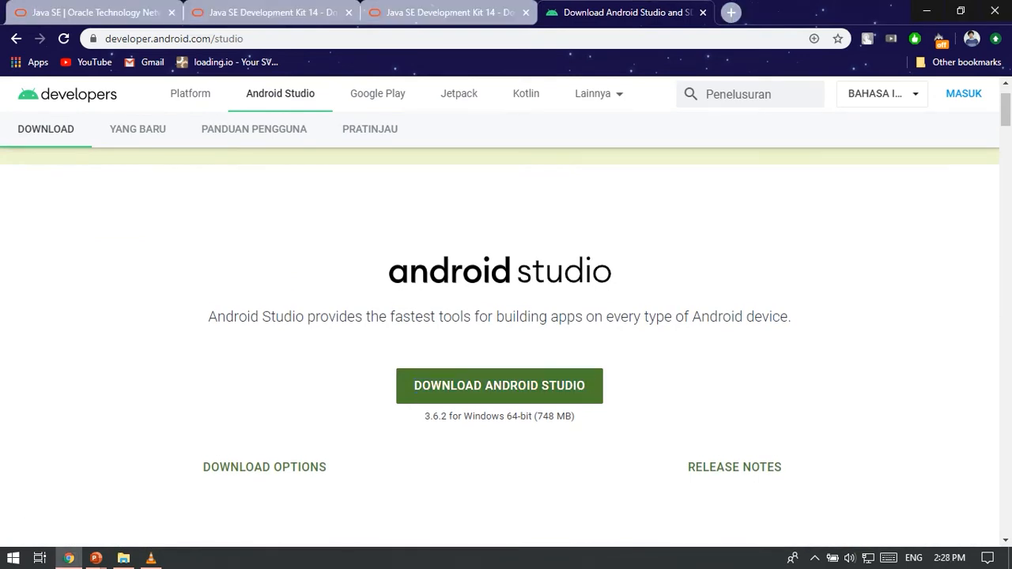
click(499, 385)
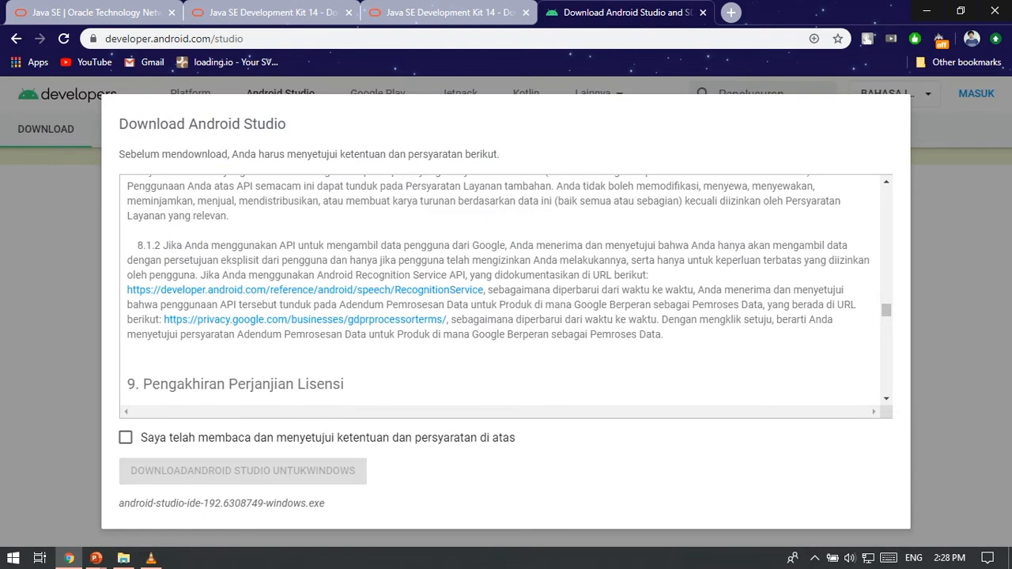
click(125, 437)
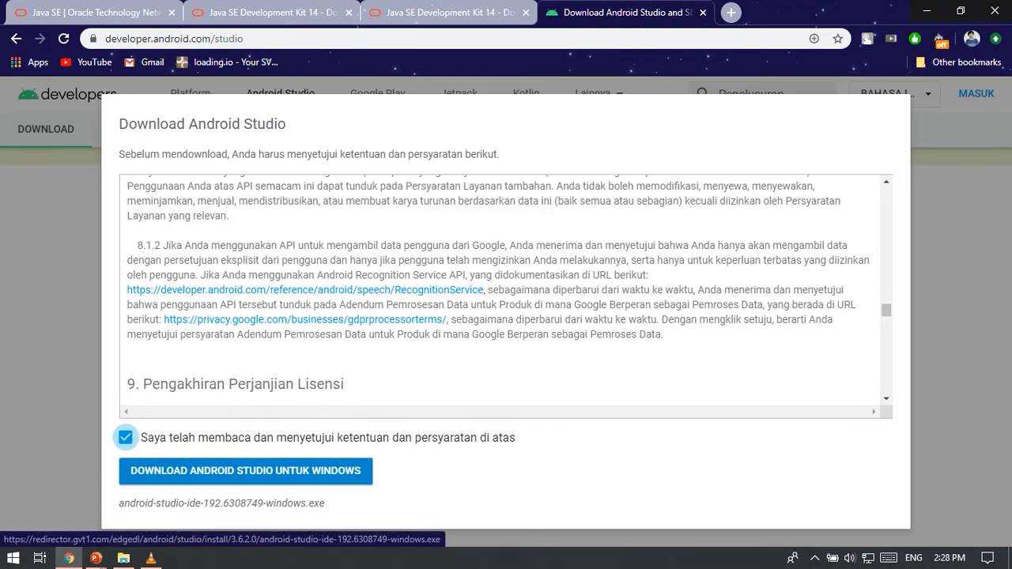
click(245, 471)
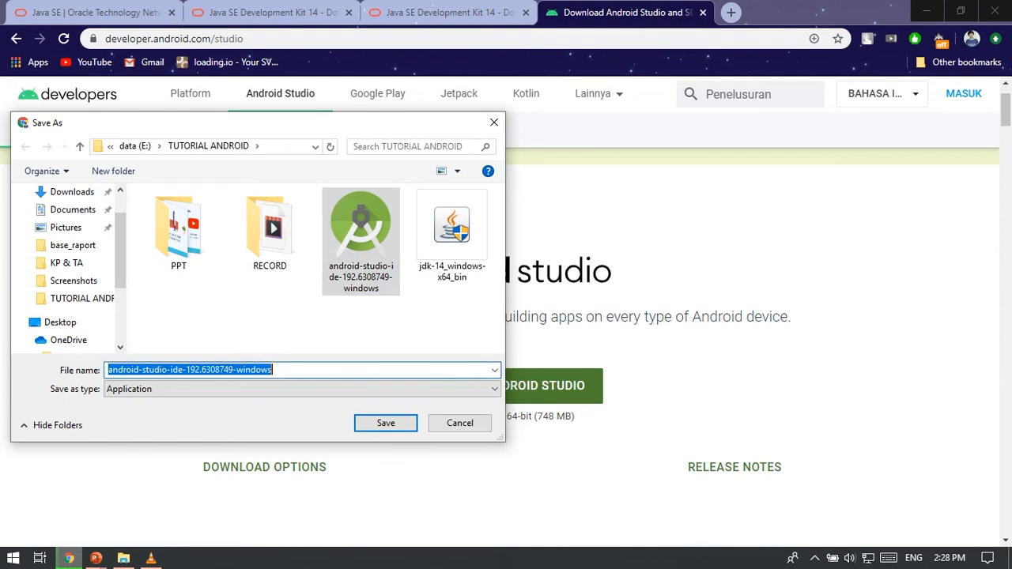
click(361, 325)
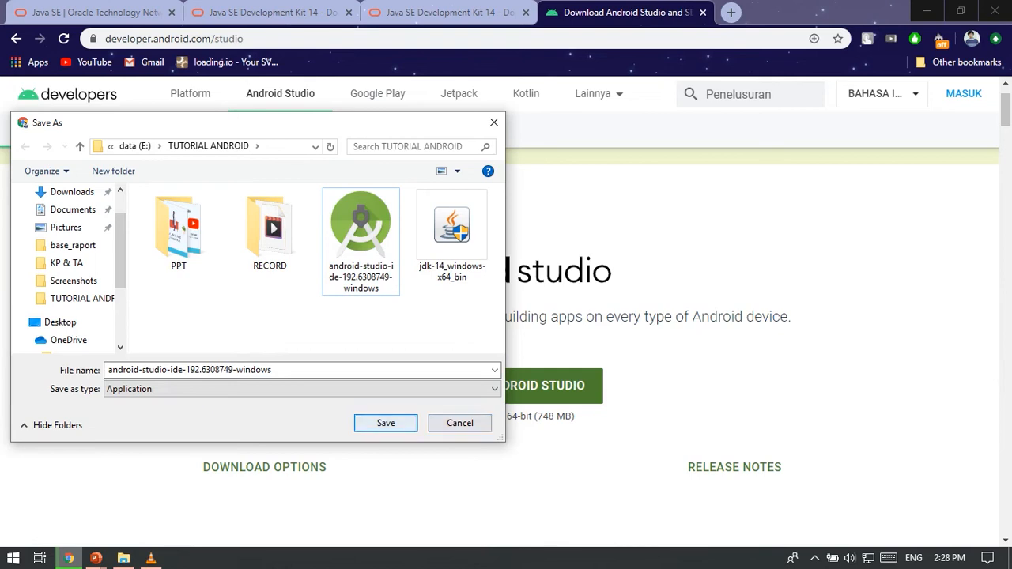
click(459, 423)
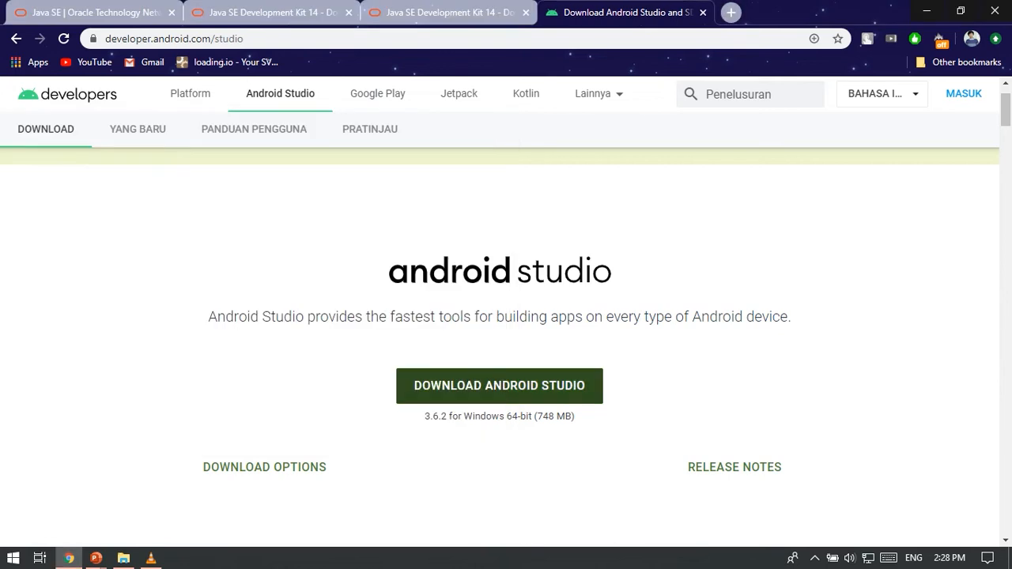
Switch back to the PowerPoint slide show to review the Android Studio installation instructions.
key(alt+Tab)
key(alt+Tab)
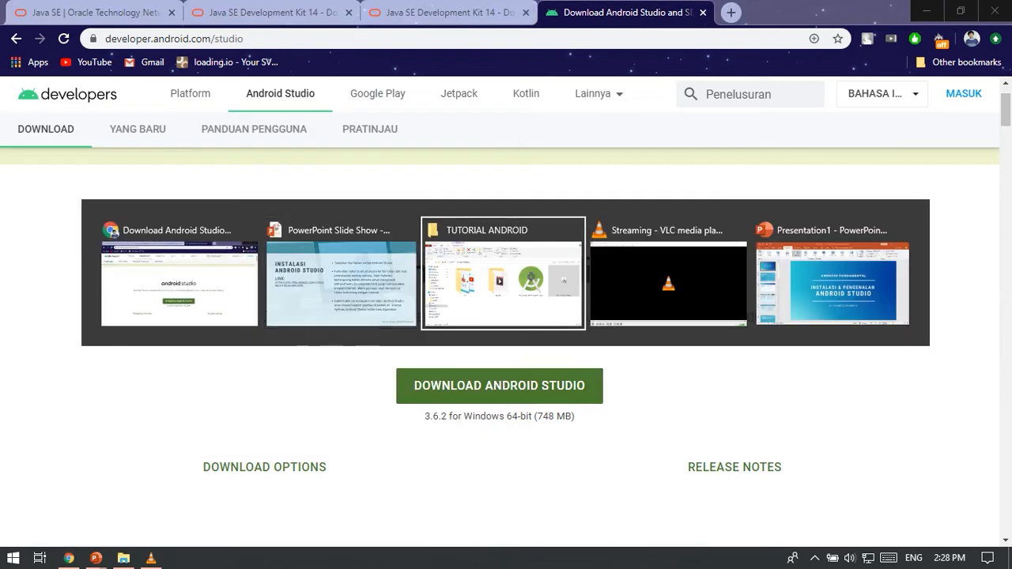
key(alt+Tab)
key(alt+Tab)
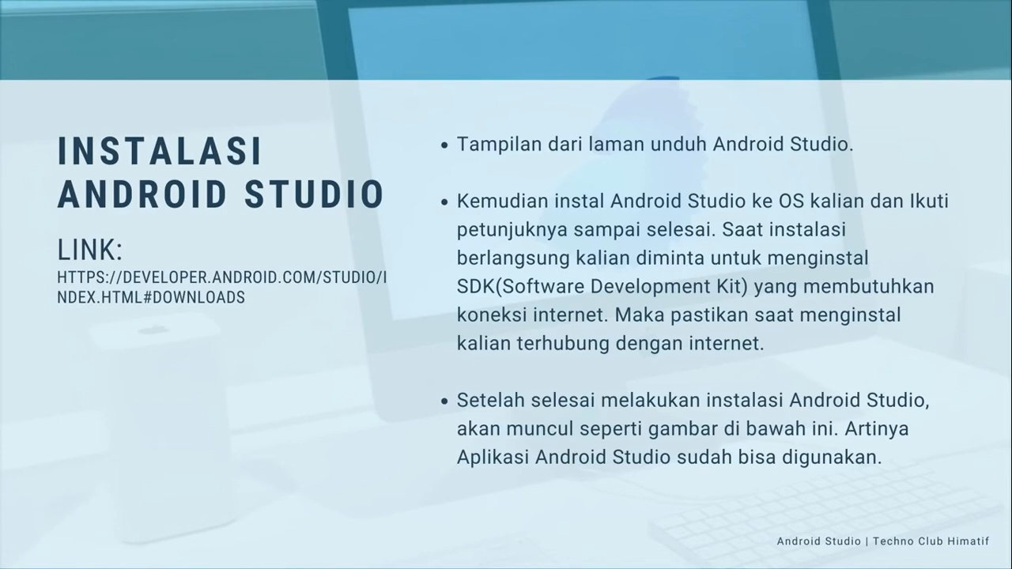
Launch android-studio-ide-192.6308749-windows from the TUTORIAL ANDROID folder and continue past the setup welcome page to component selection.
key(alt+Tab)
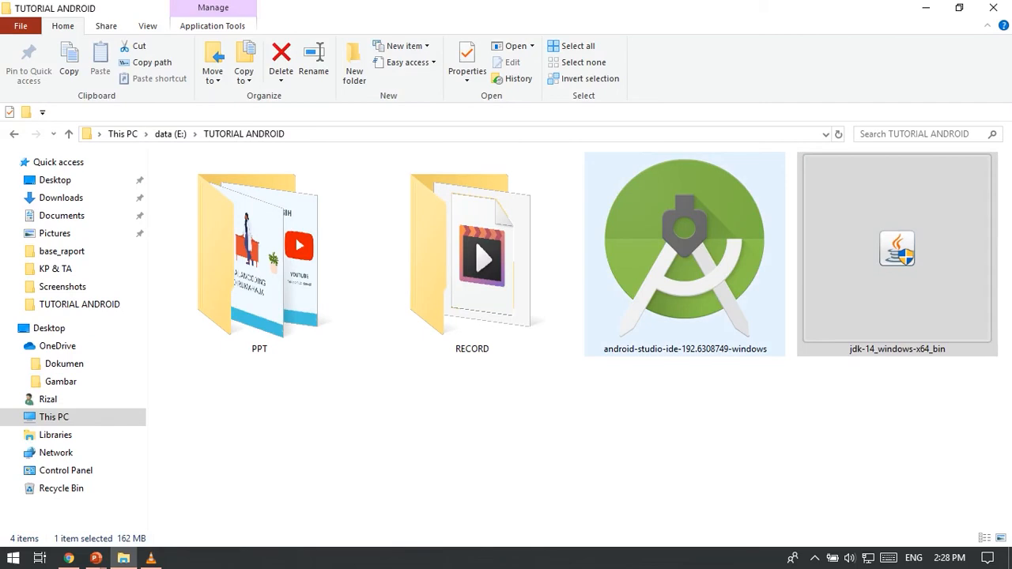
click(684, 255)
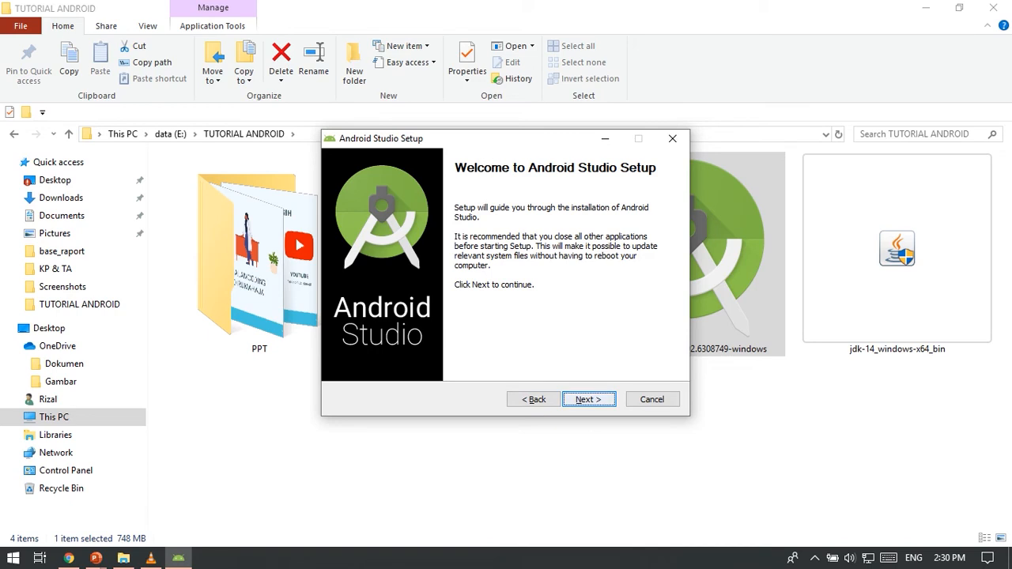
key(Return)
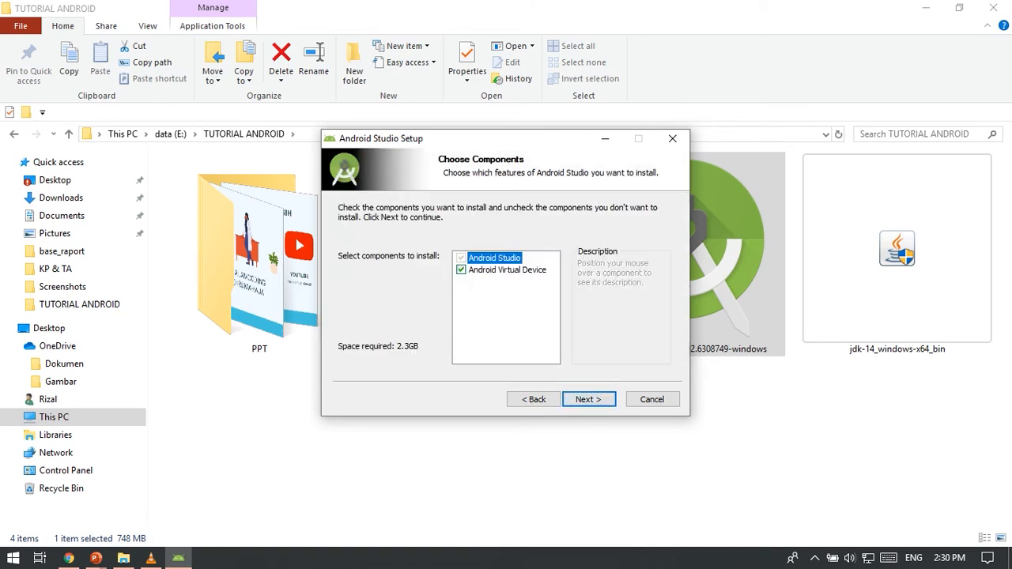
Keep the Android Virtual Device component, accept C:\Program Files\Android\Android Studio and the Android Studio Start Menu folder, and start the installation.
mouse_move(507, 270)
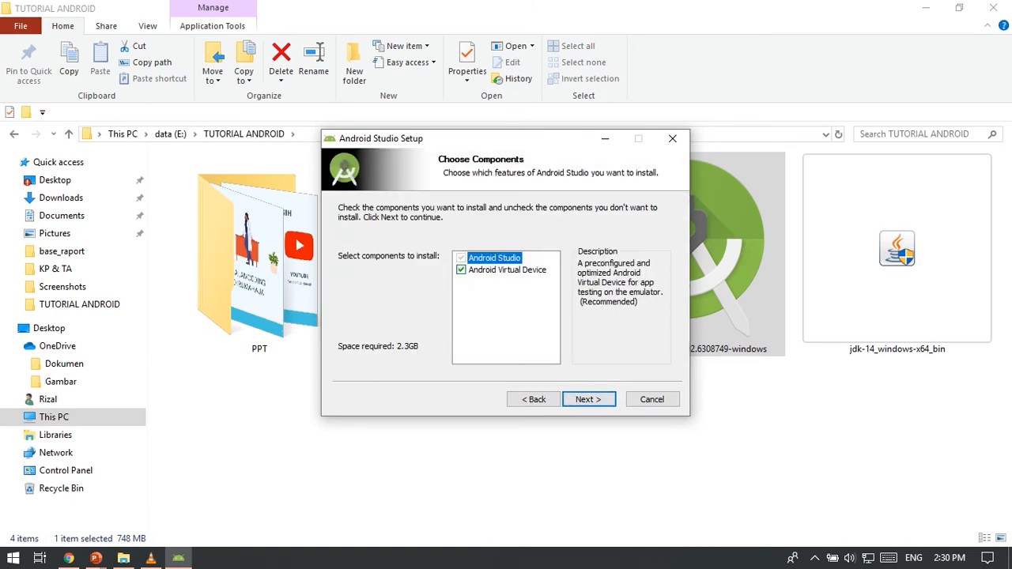
click(461, 270)
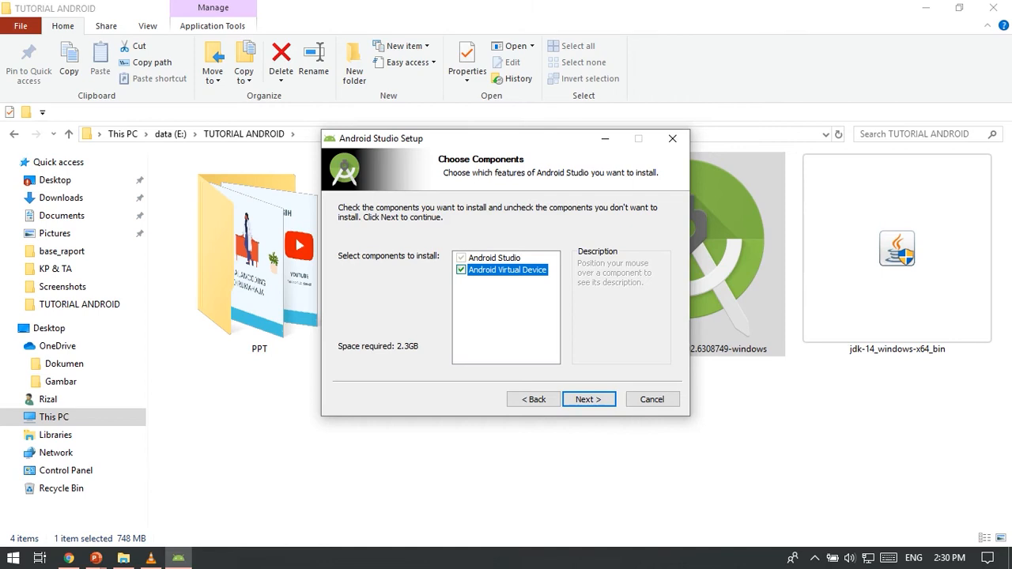
click(589, 400)
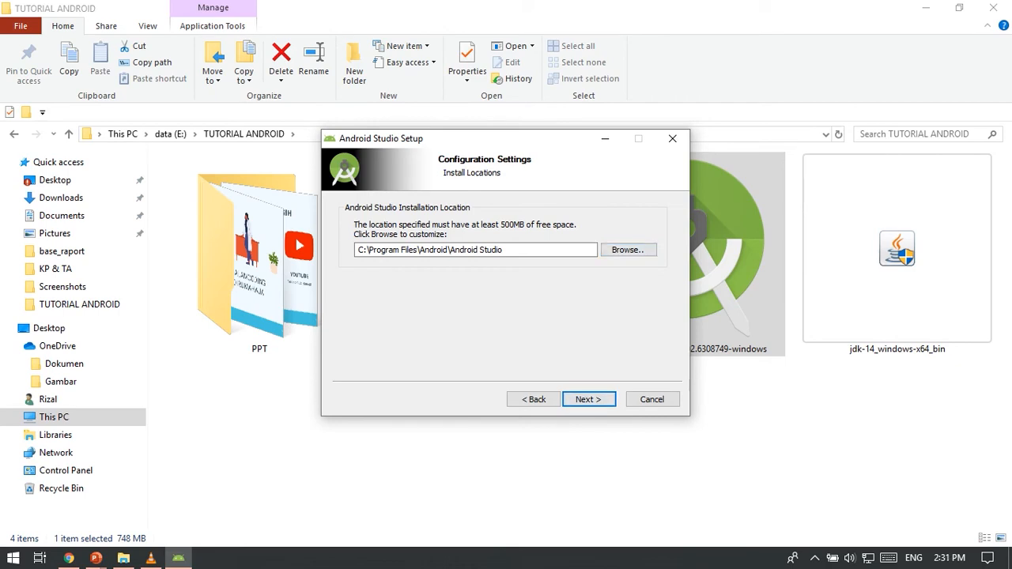
click(588, 399)
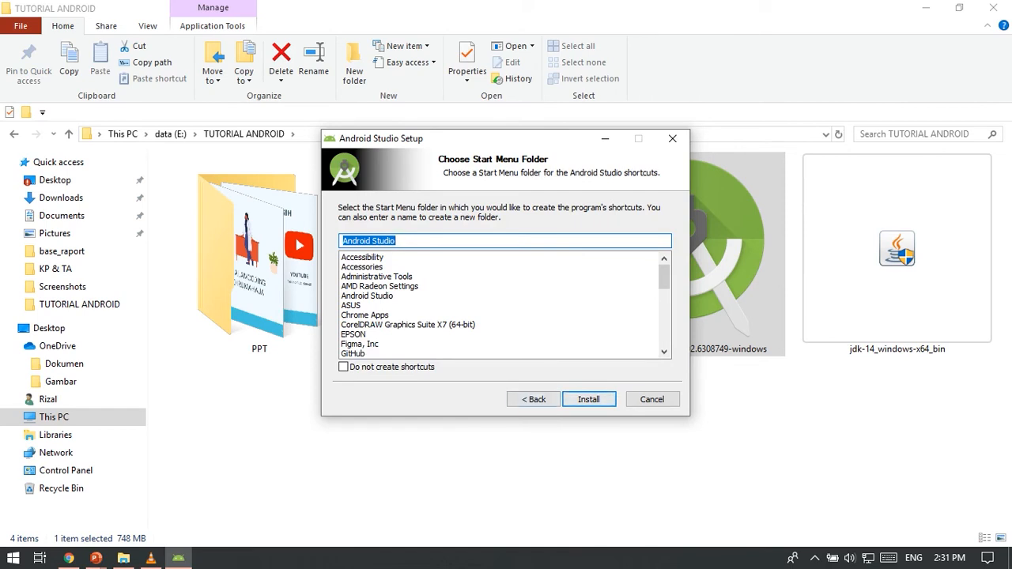
key(Return)
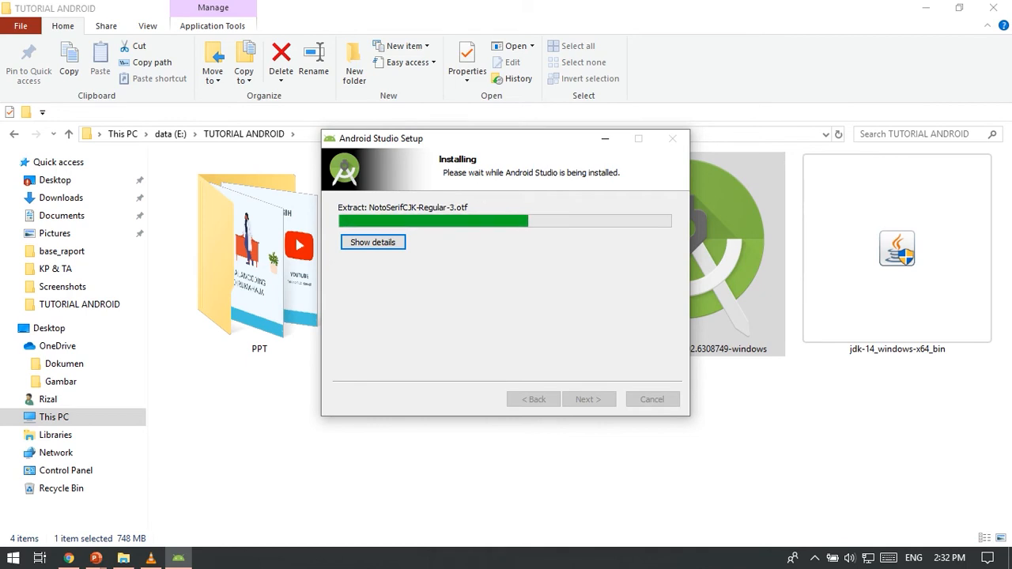
Return to the setup window, continue past the completed installation page and finish setup with Start Android Studio enabled.
key(alt+Tab)
key(alt+Tab)
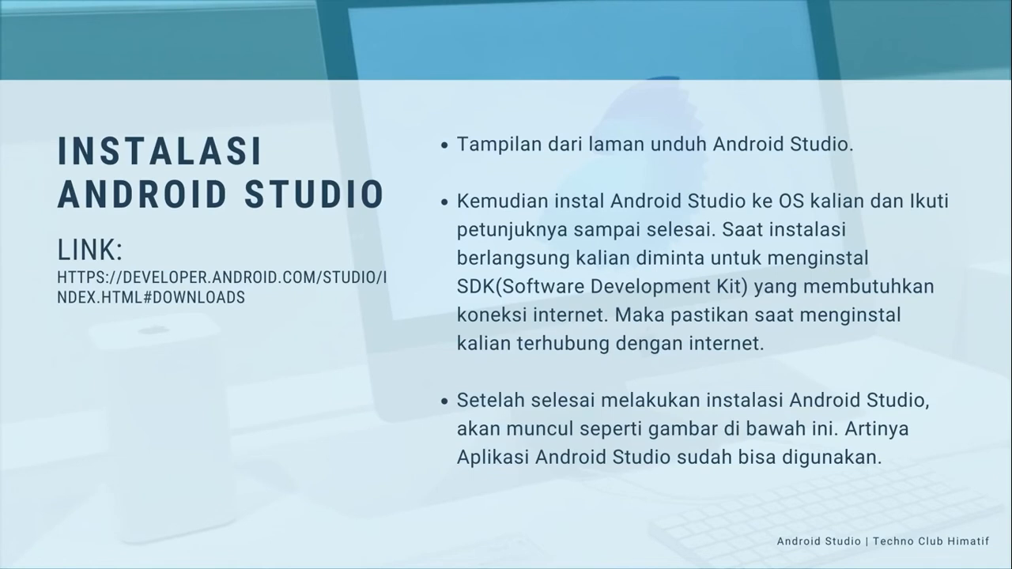
key(alt+Tab)
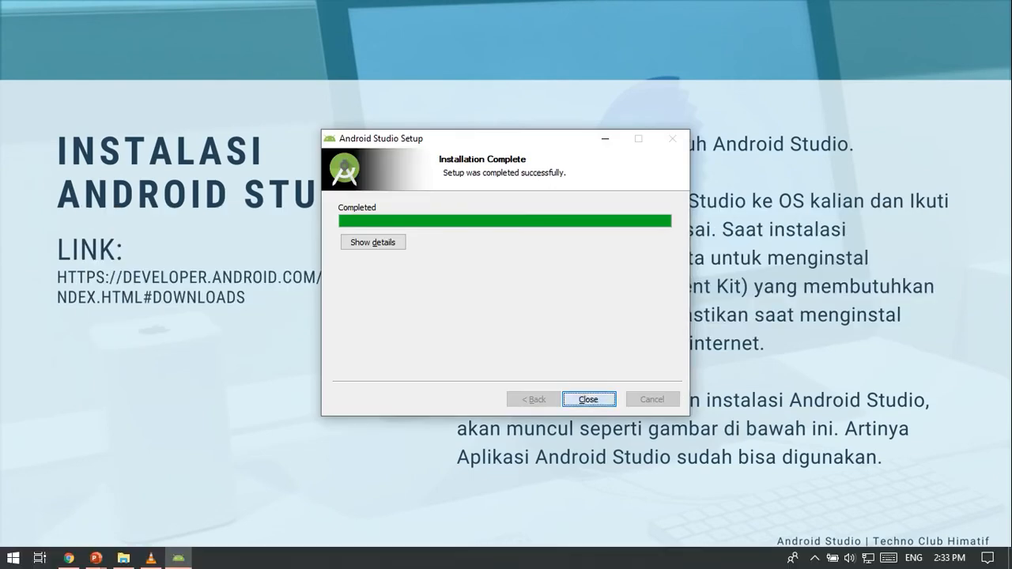
key(Return)
key(alt+Tab)
key(alt+Tab)
key(alt+Tab)
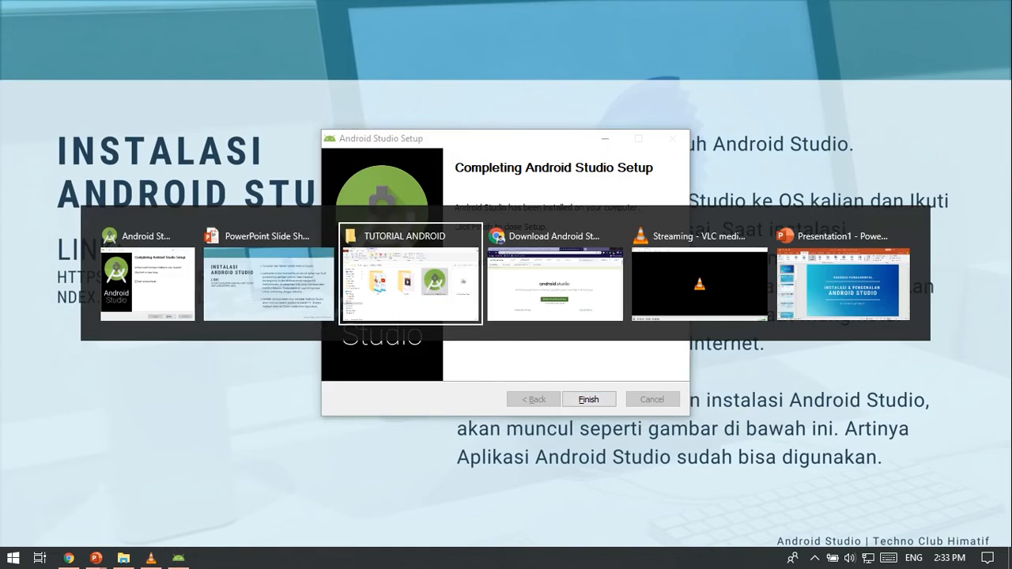
key(alt+Tab)
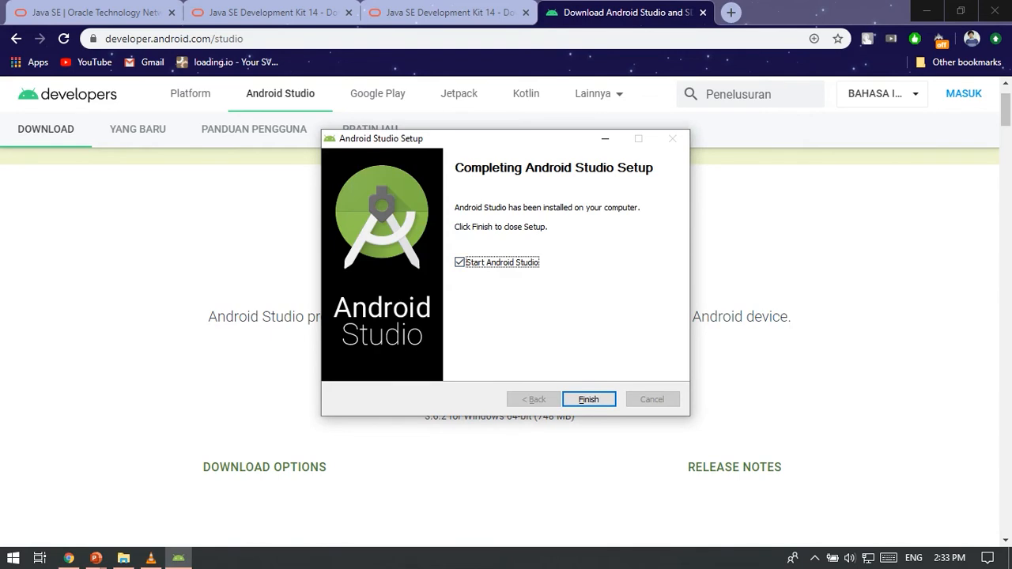
click(589, 400)
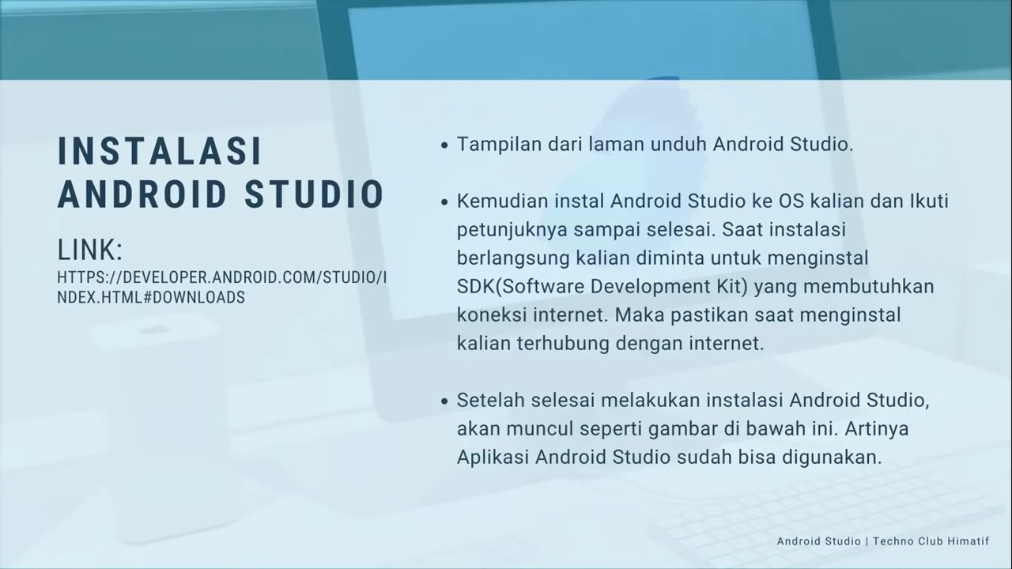
Switch to the PowerPoint slide show and advance to the Tampilan Awal slide.
key(alt+Tab)
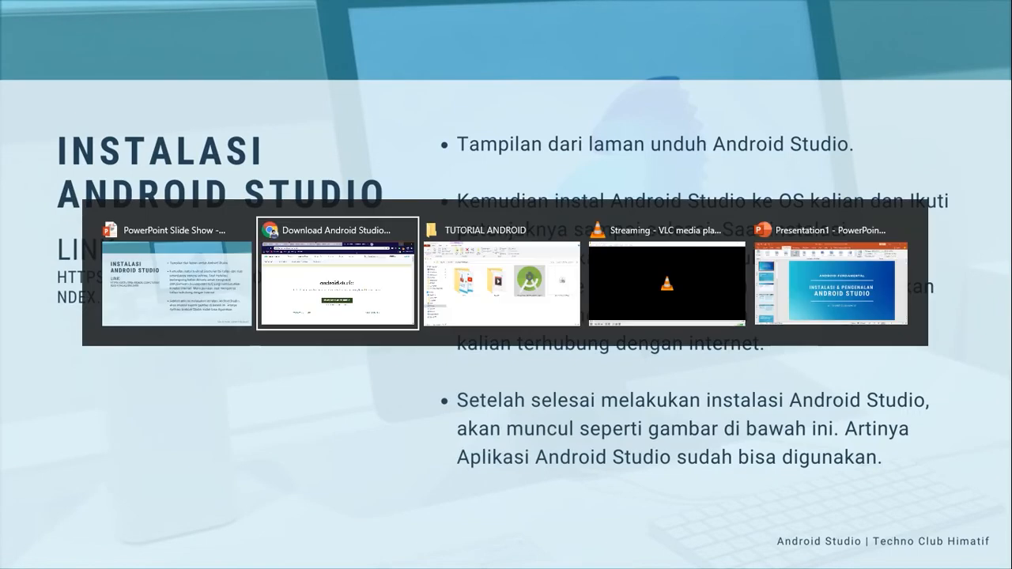
key(alt+Tab)
key(alt+Tab)
key(alt+Tab)
key(alt+Tab)
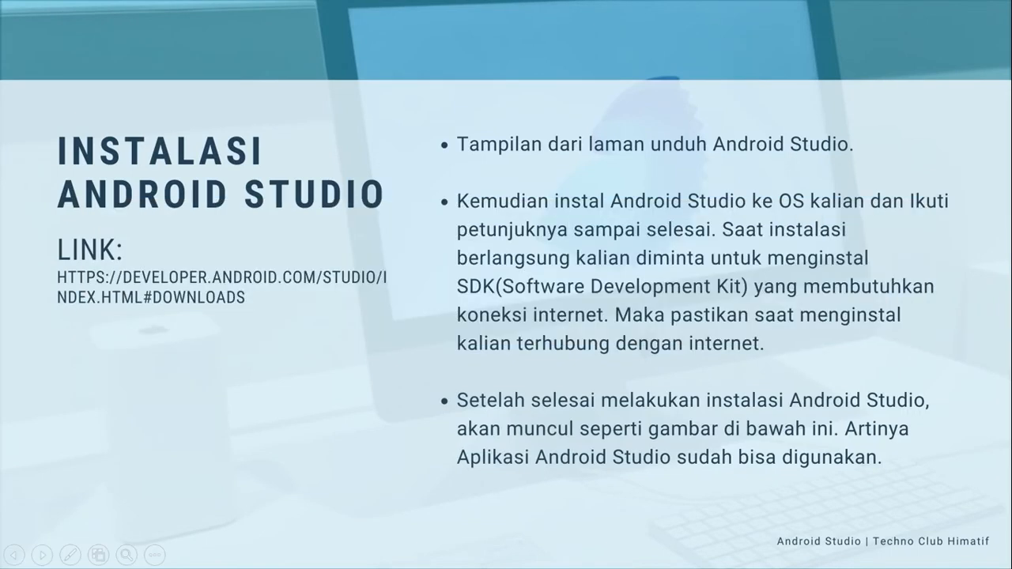
key(Right)
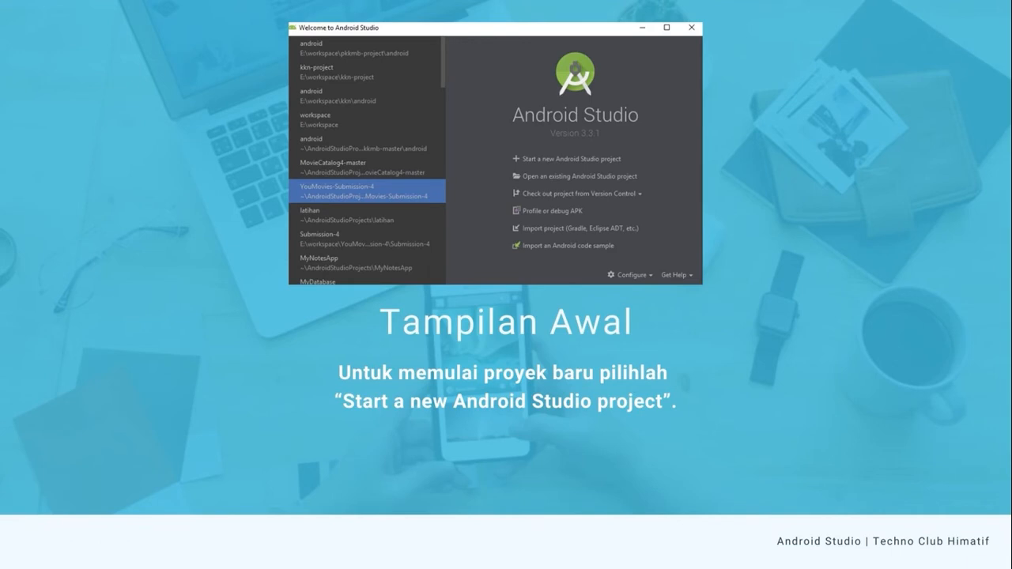
Look through the open windows and minimize the browser showing the Android Studio download page to return to the slide show.
key(alt+Tab)
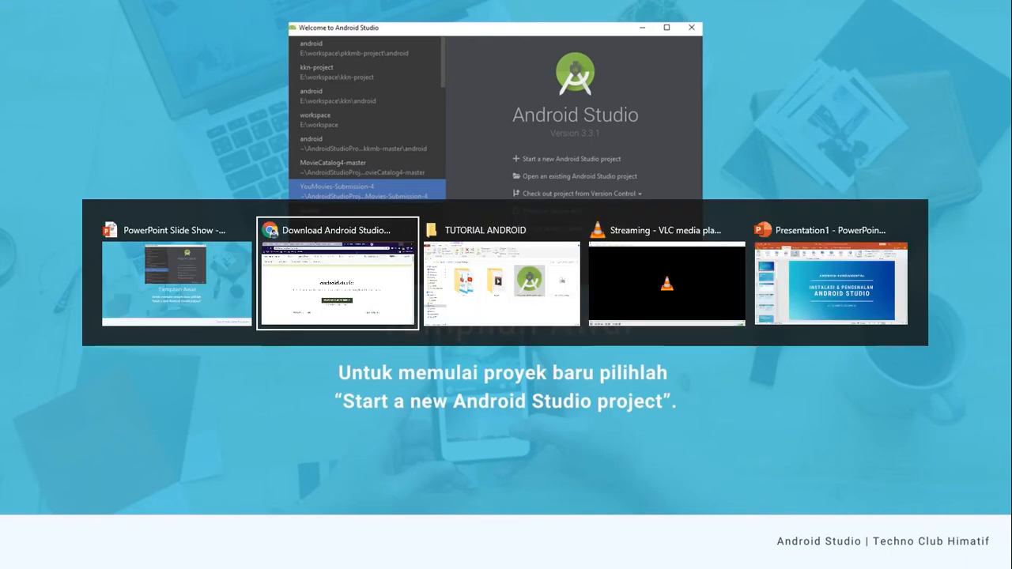
key(alt+Tab)
key(alt+Tab)
key(alt+Tab)
key(alt+Tab)
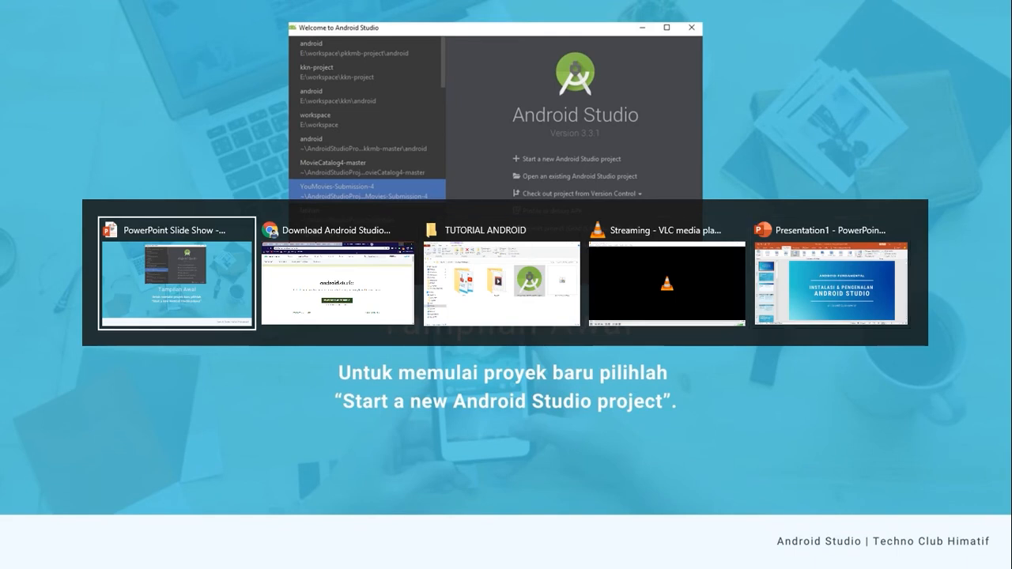
key(alt+Tab)
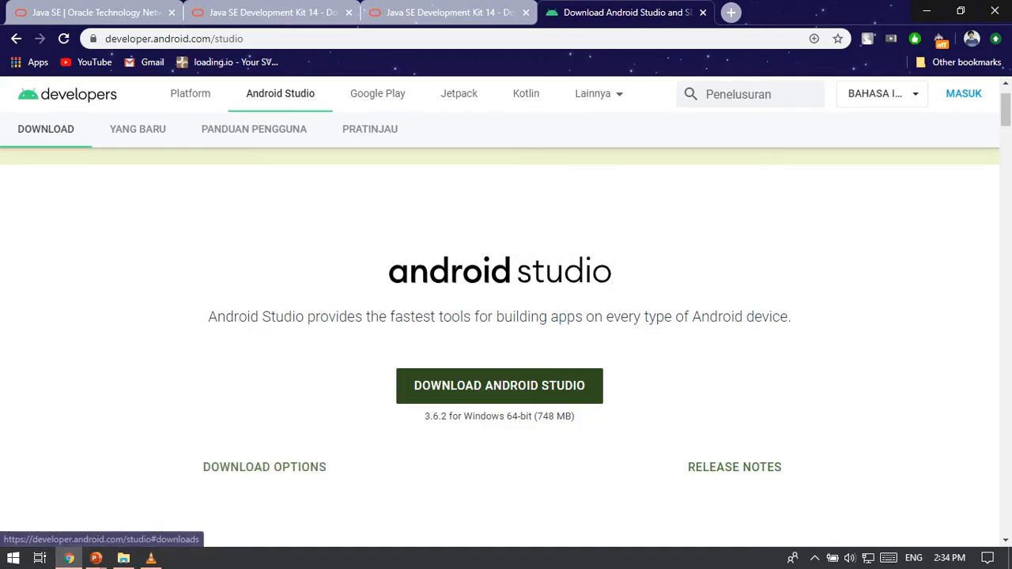
click(926, 11)
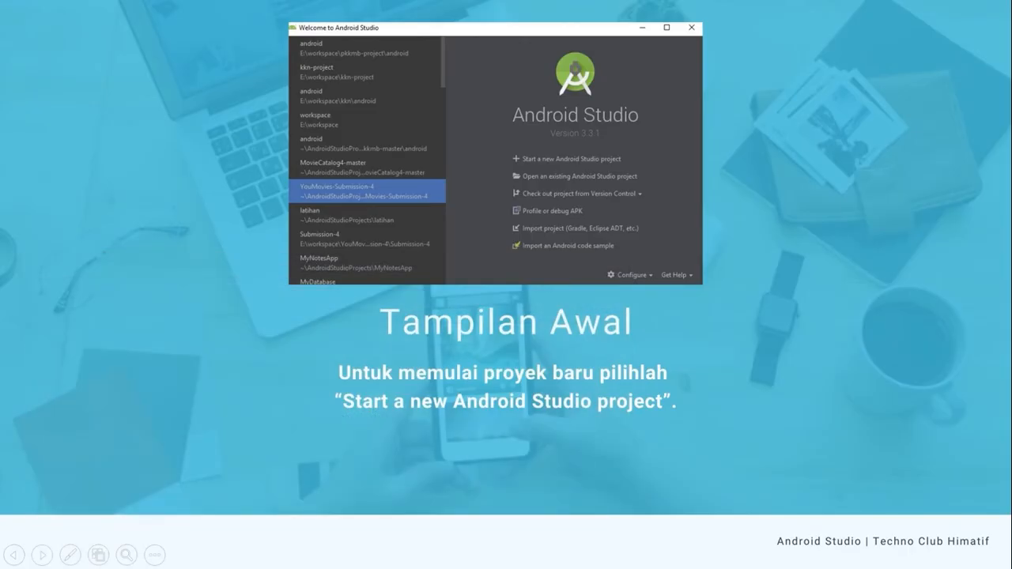
key(alt+Tab)
key(alt+Tab)
key(alt+Tab)
key(alt+Tab)
key(alt+Tab)
key(alt+Tab)
key(alt+Tab)
key(alt+Tab)
key(alt+Tab)
key(alt+Tab)
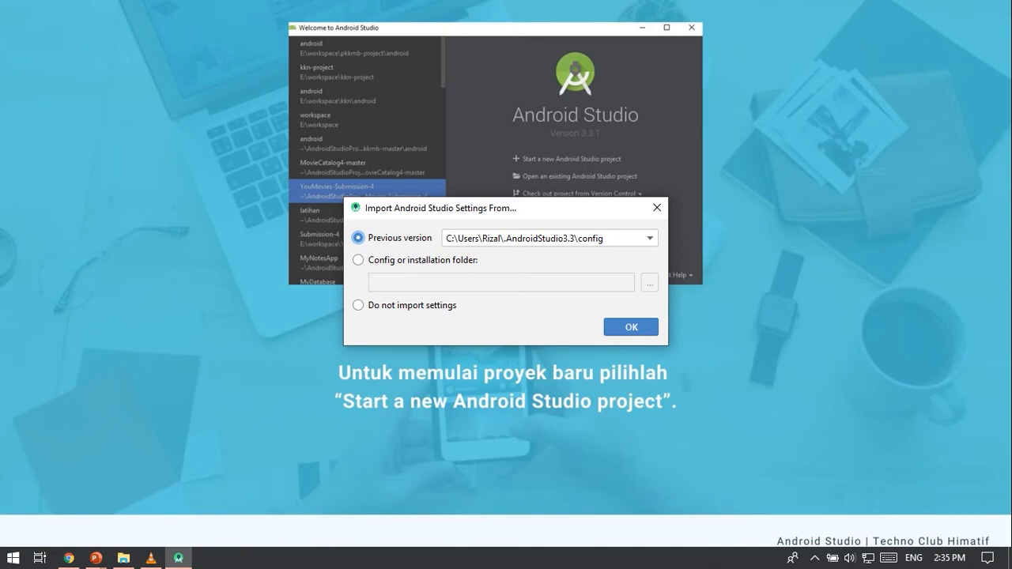
Import the Android Studio settings from the previous version's .AndroidStudio3.3\config folder and continue launching.
click(358, 305)
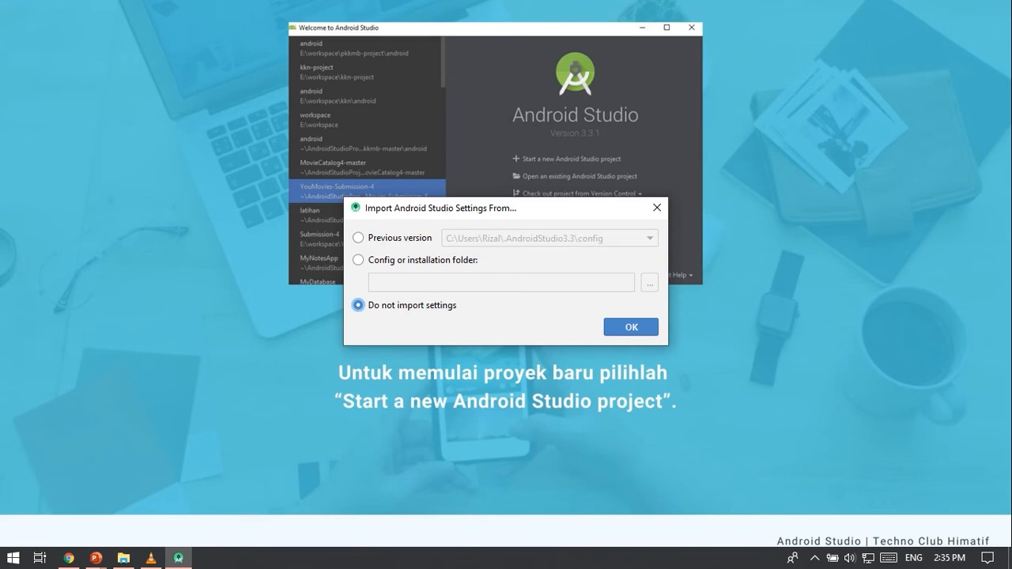
click(358, 238)
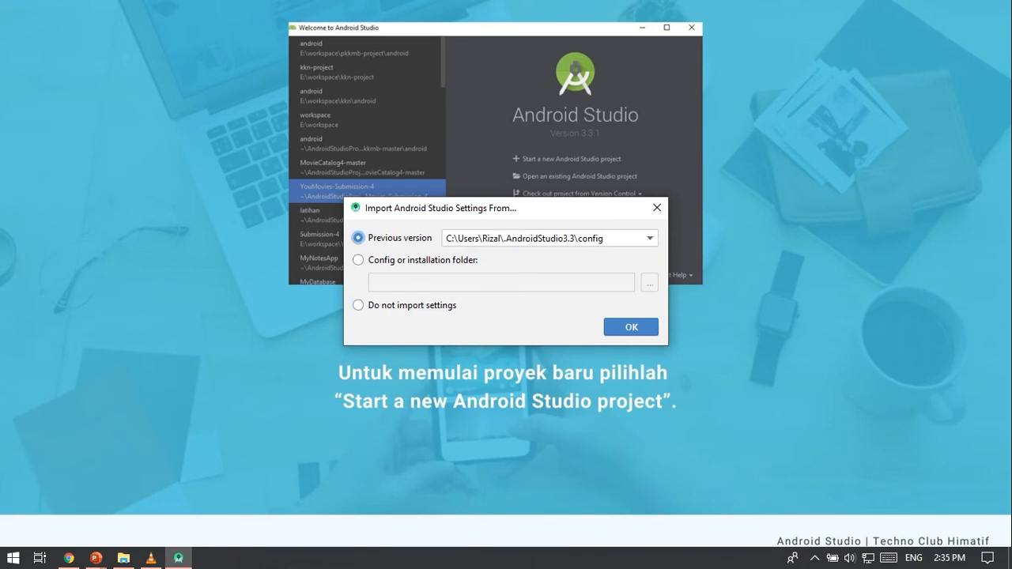
key(Return)
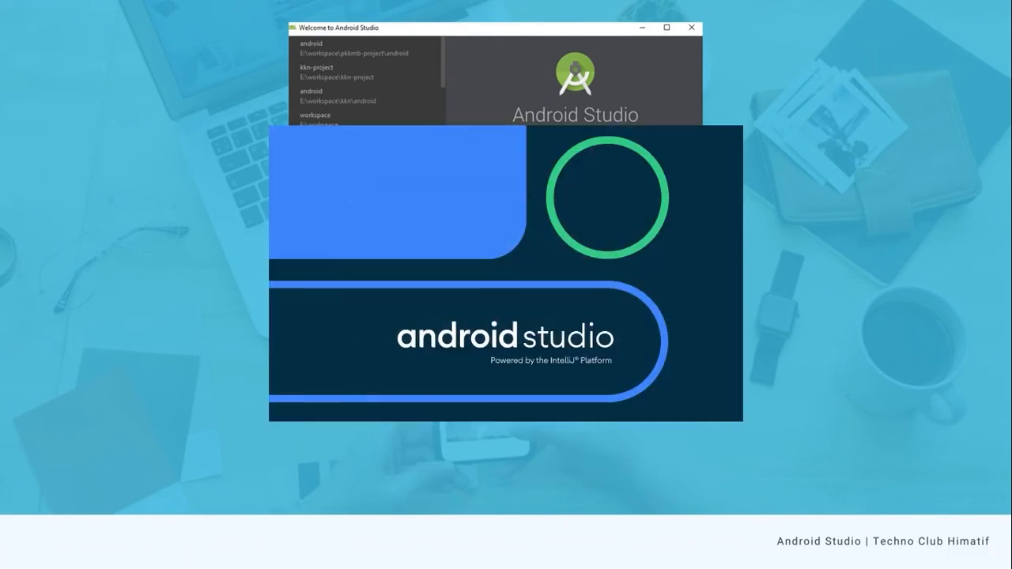
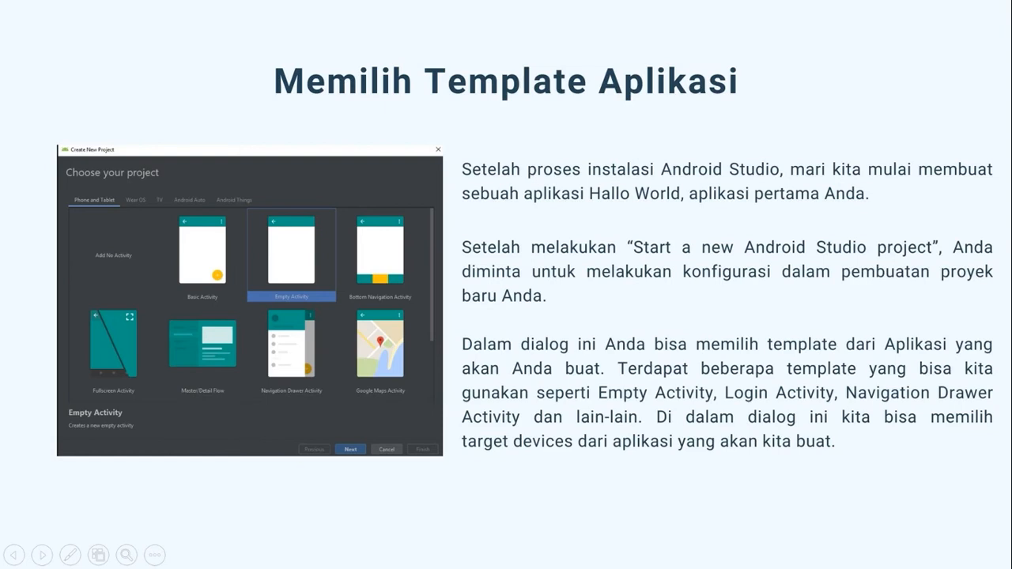
Check the Android Studio window, advance the slide show to the Konfigurasi Project slide and bring up the Android Studio welcome window.
key(alt+Tab)
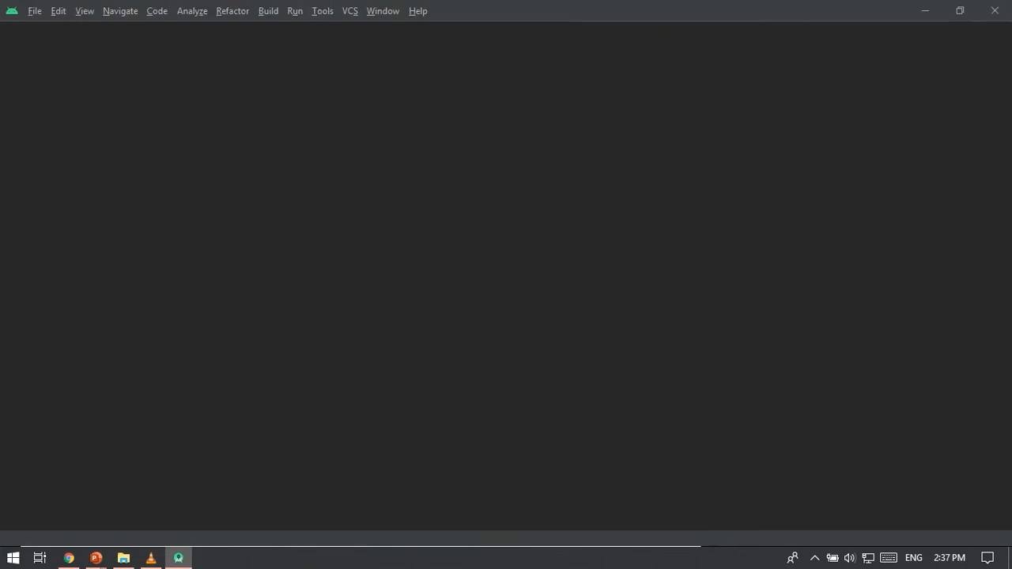
key(alt+Tab)
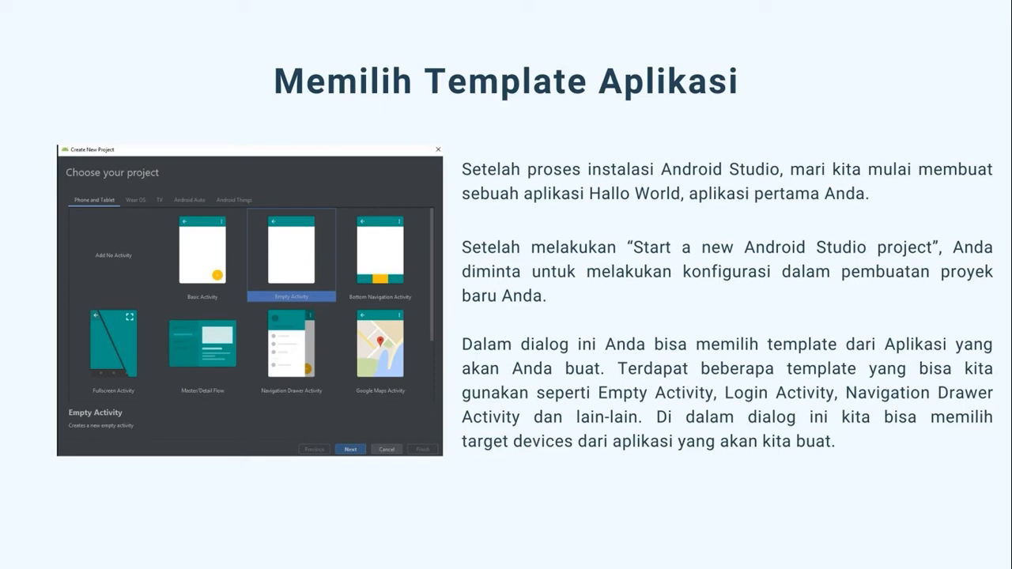
key(Right)
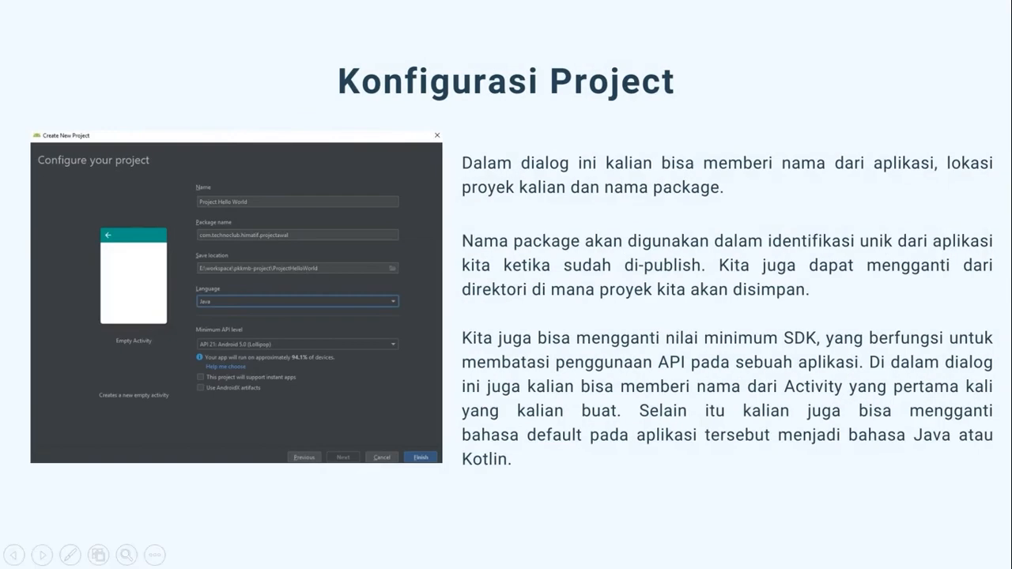
key(alt+Tab)
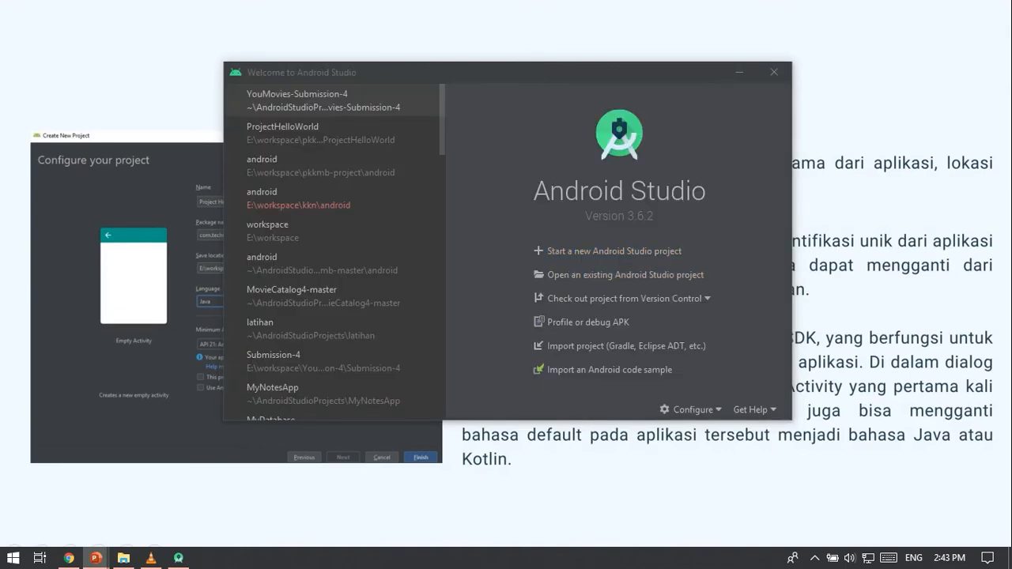
Go back through the presentation to the Tampilan Awal slide behind the Android Studio welcome window.
key(Right)
key(Right)
key(Left)
key(Left)
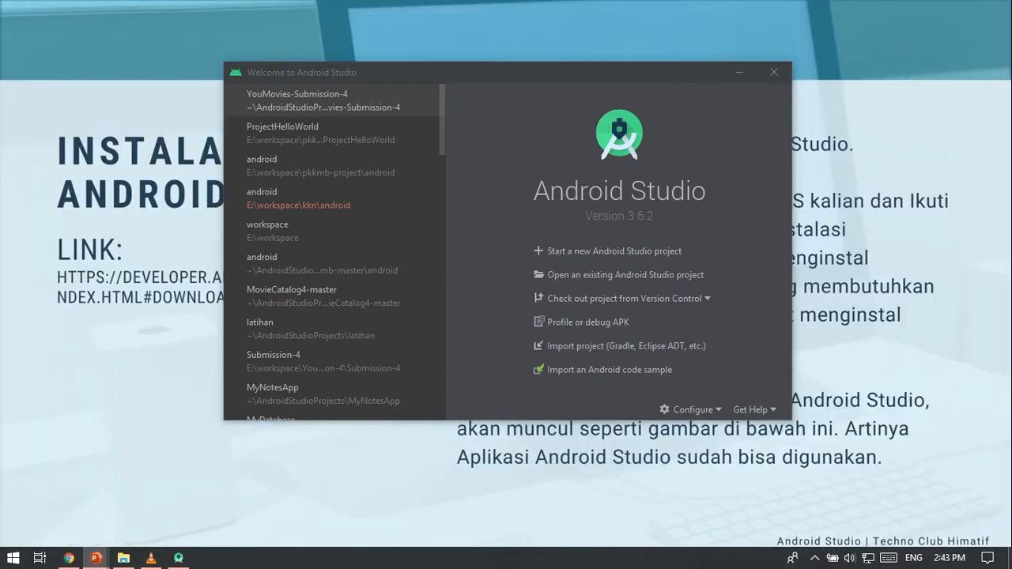
key(Right)
Reposition the Android Studio welcome window over the slide's screenshot and start a new Android Studio project.
drag(506, 72, 522, 246)
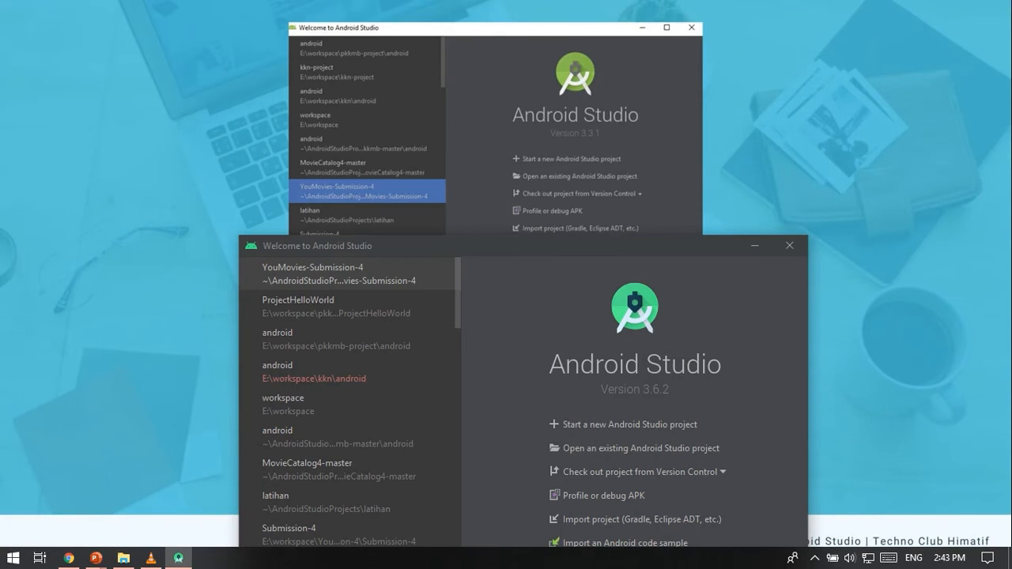
drag(522, 245, 503, 170)
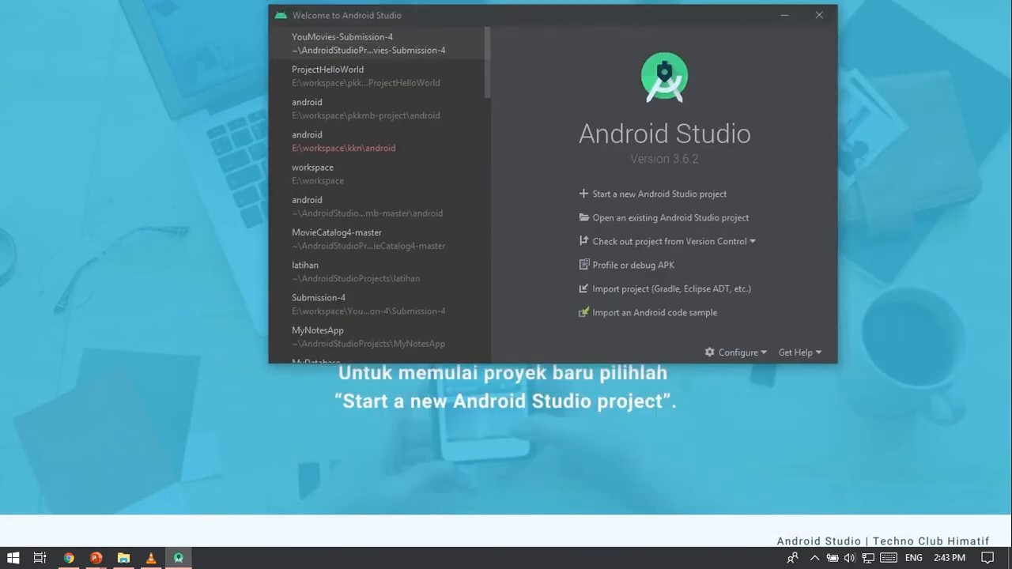
drag(553, 15, 530, 17)
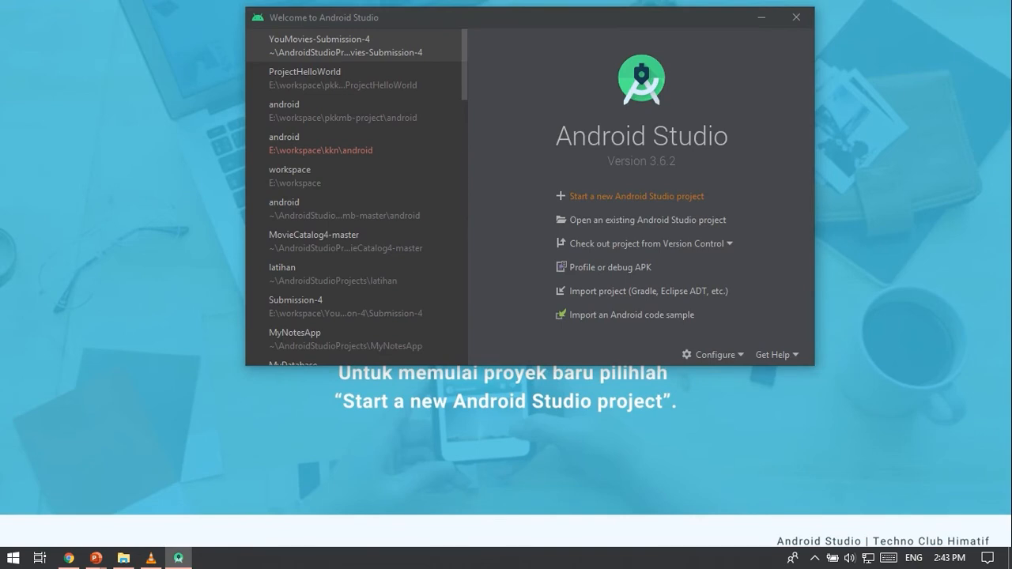
click(633, 196)
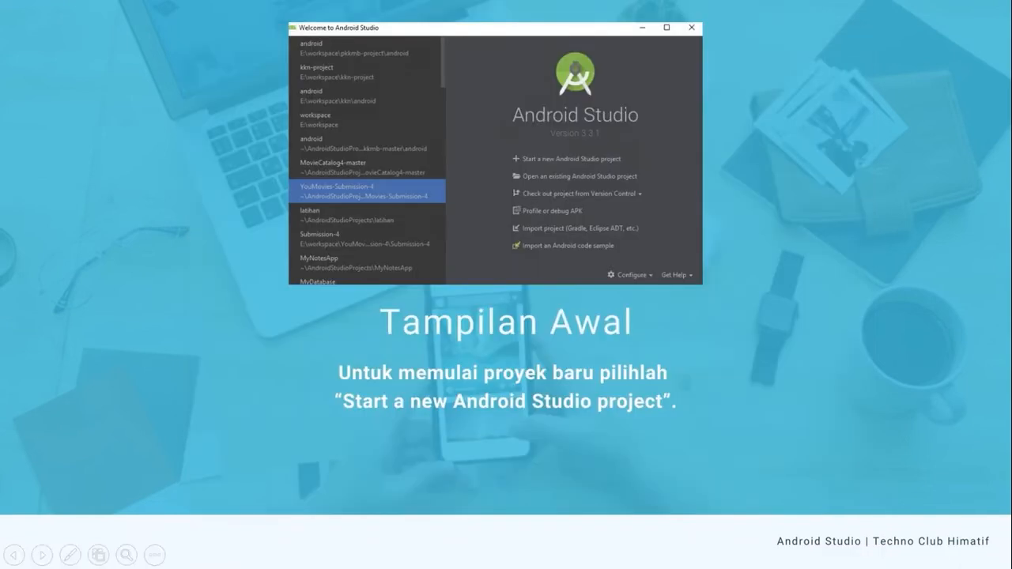
Advance the slide show to Memilih Template Aplikasi, then return to the project wizard and continue with the Empty Activity template.
key(Right)
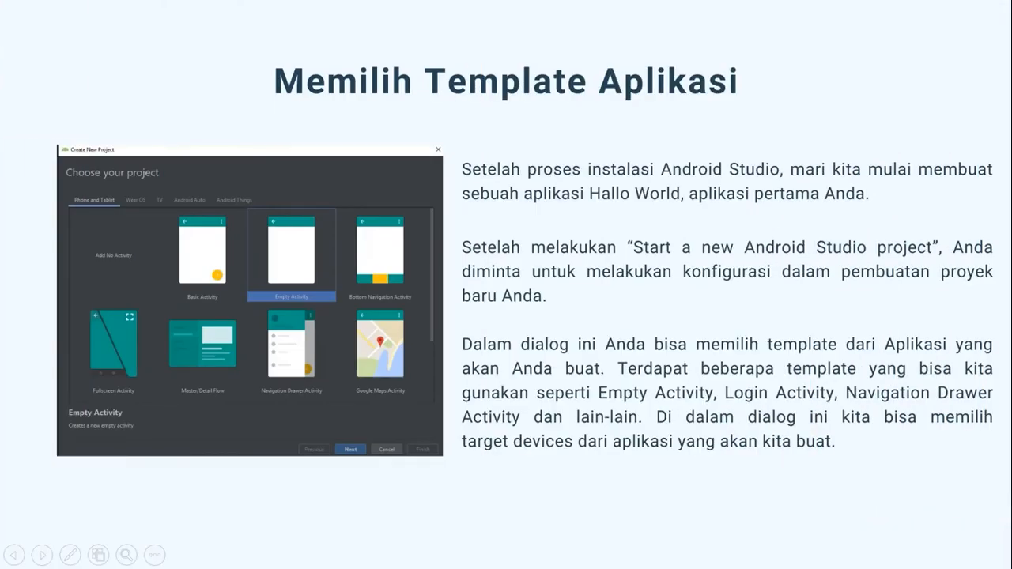
key(alt+Tab)
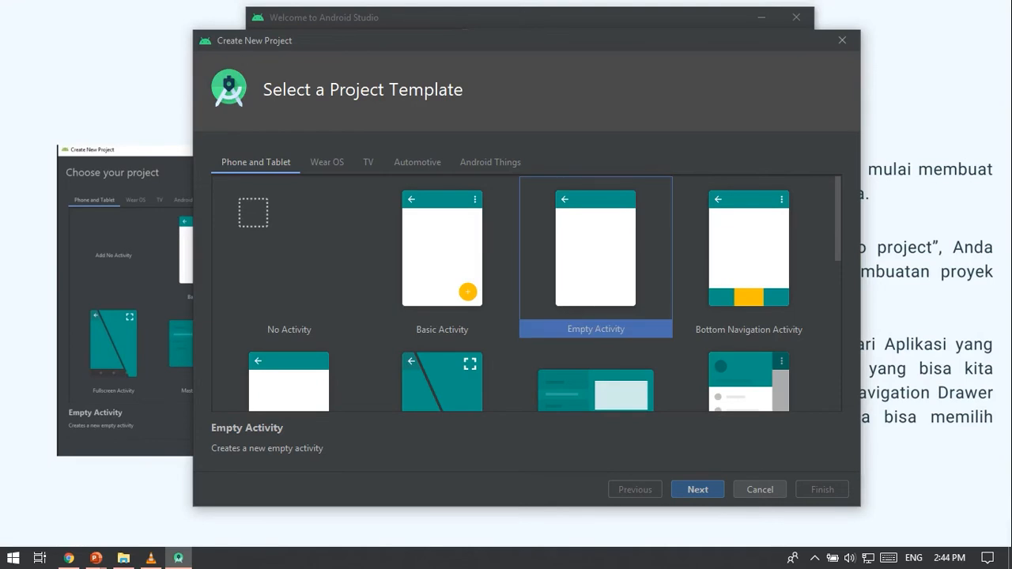
key(Tab)
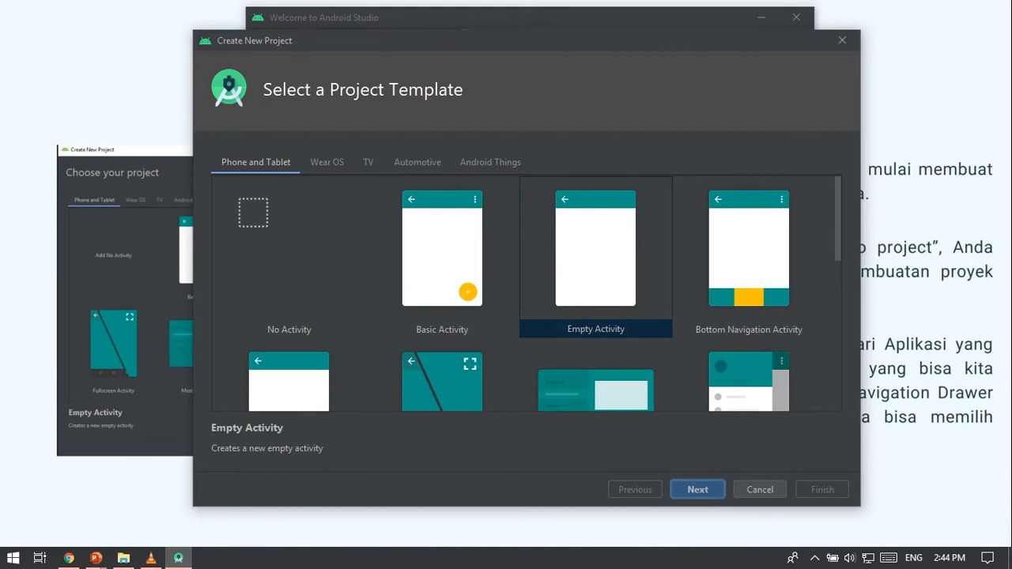
key(Return)
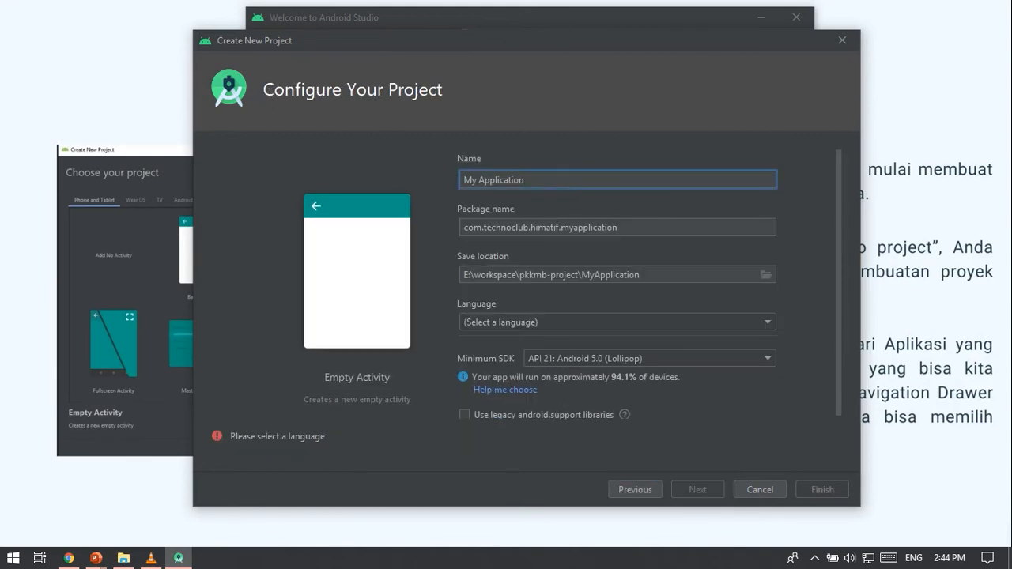
Advance the slide show to the Konfigurasi Project slide and return to the project configuration dialog in Android Studio.
key(alt+Tab)
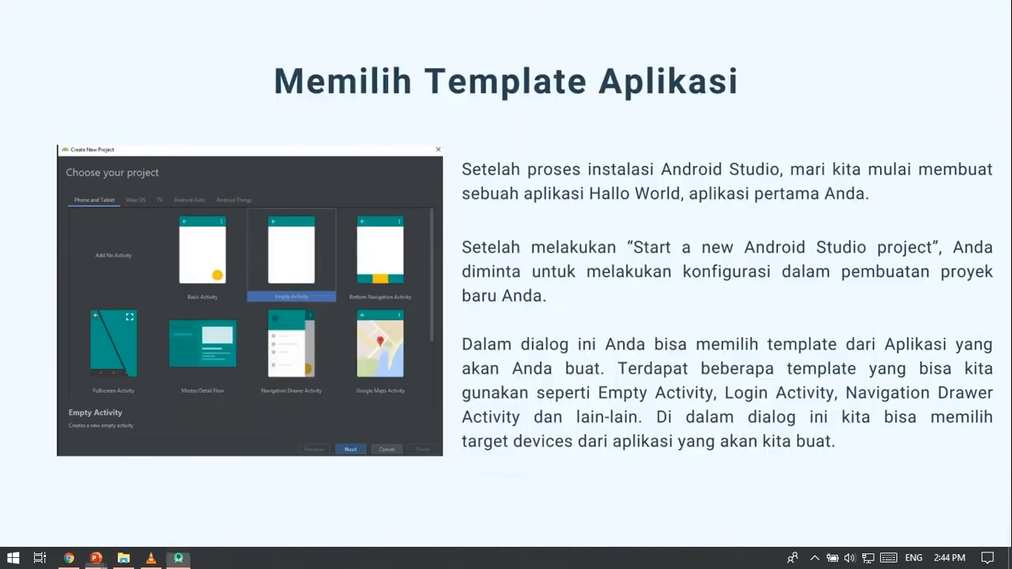
key(Right)
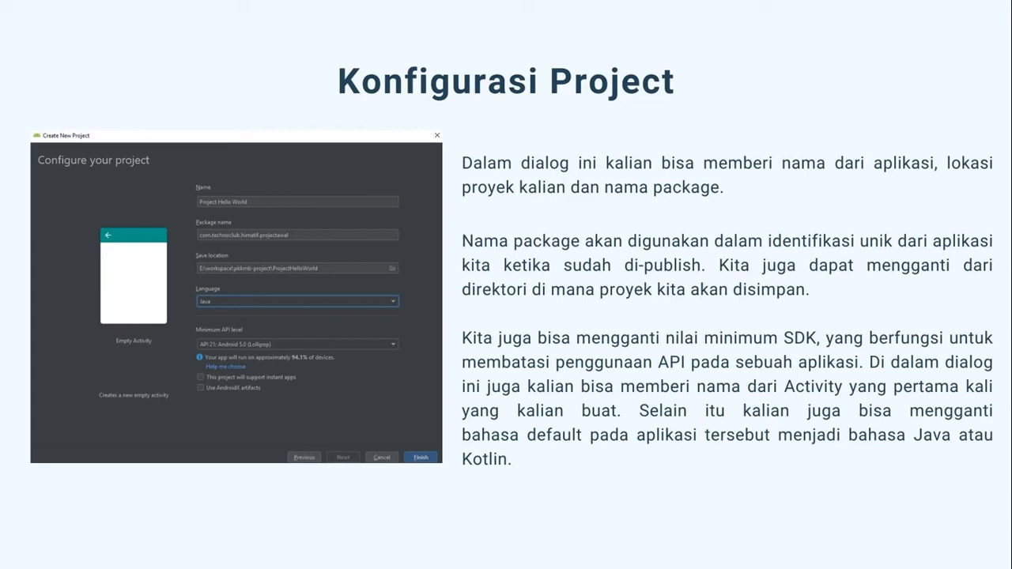
key(alt+Tab)
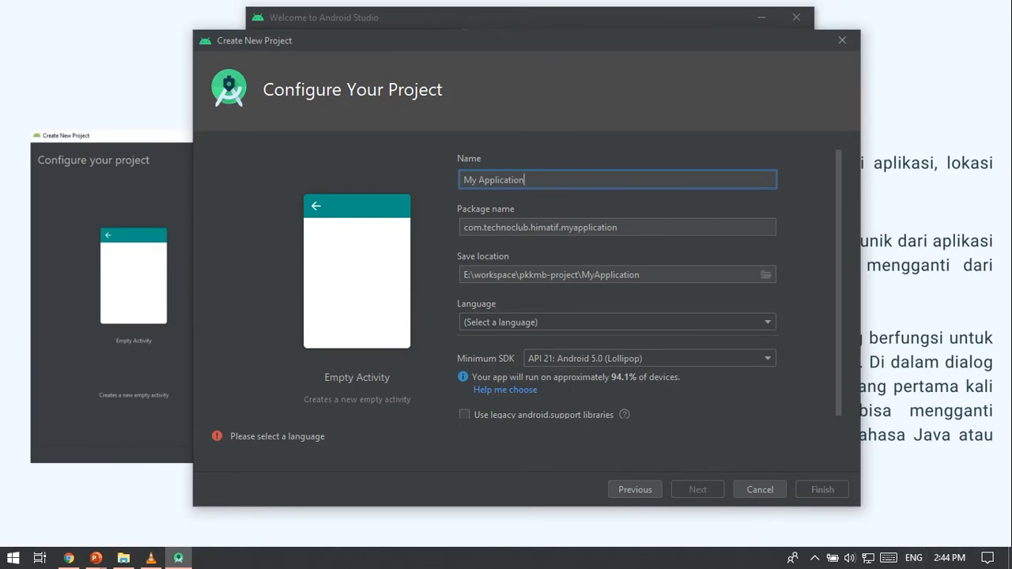
Name the new project "Project Awal".
key(ctrl+a)
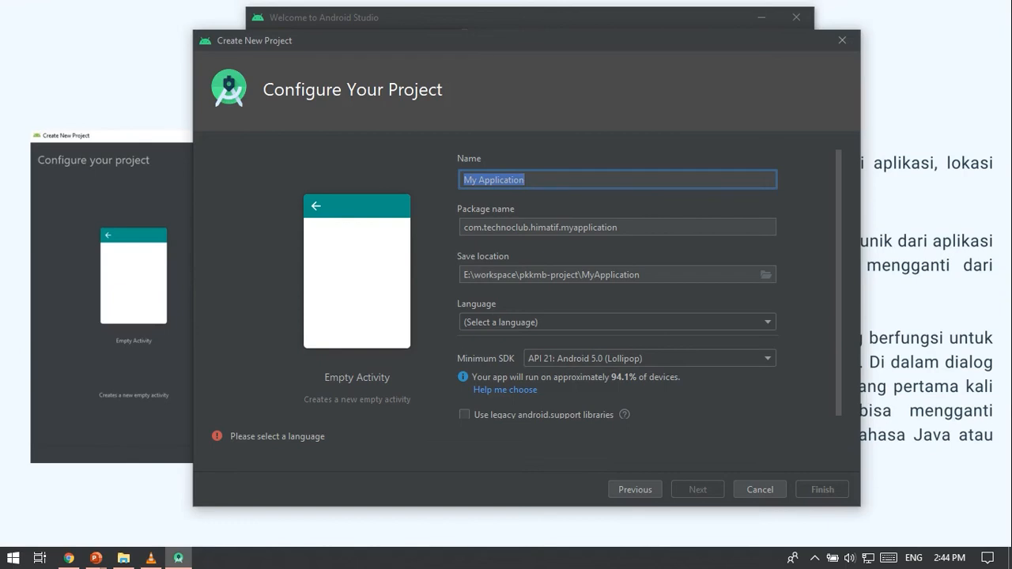
text(Projec)
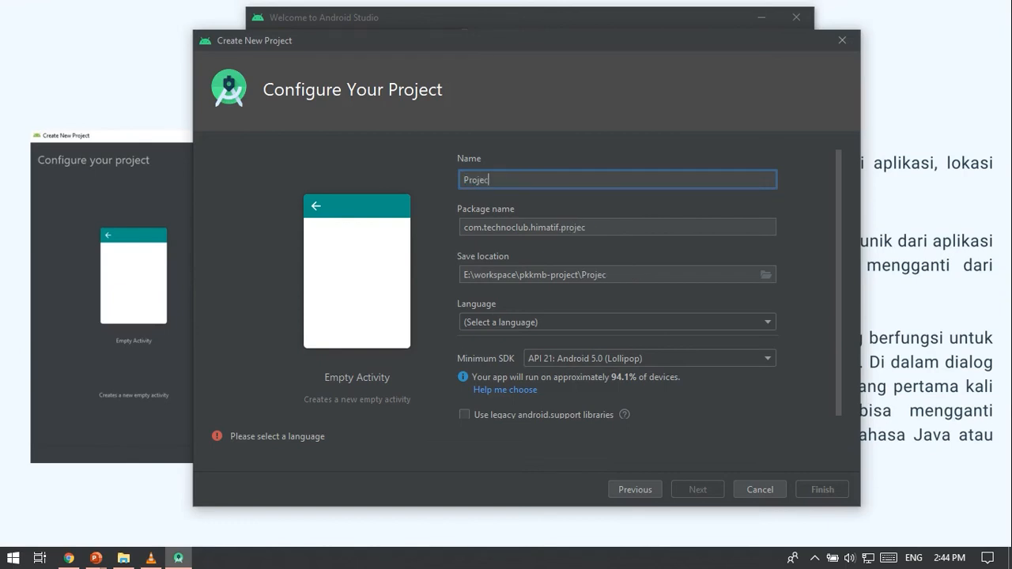
text(t Awal)
Clear the package name and re-enter it as com.technoclub.himatif.projectawal.
click(607, 226)
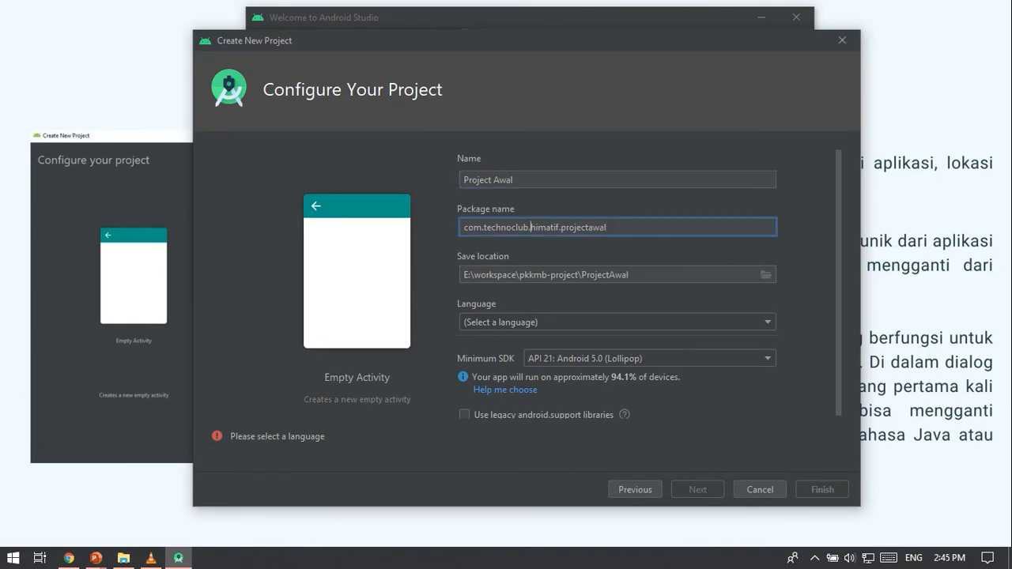
double_click(477, 226)
drag(482, 227, 607, 227)
key(ctrl+c)
text(com)
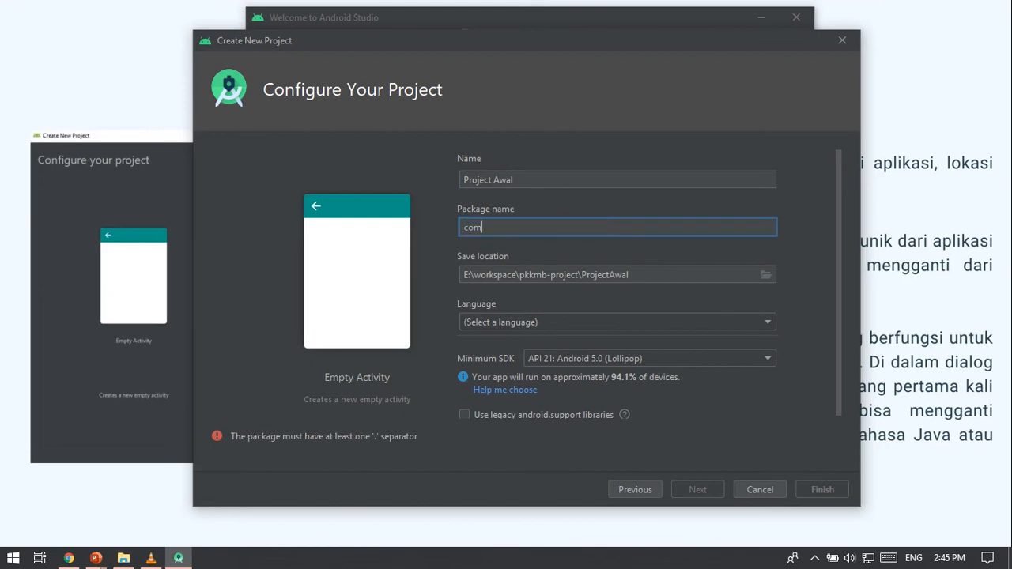
key(BackSpace)
key(BackSpace)
key(BackSpace)
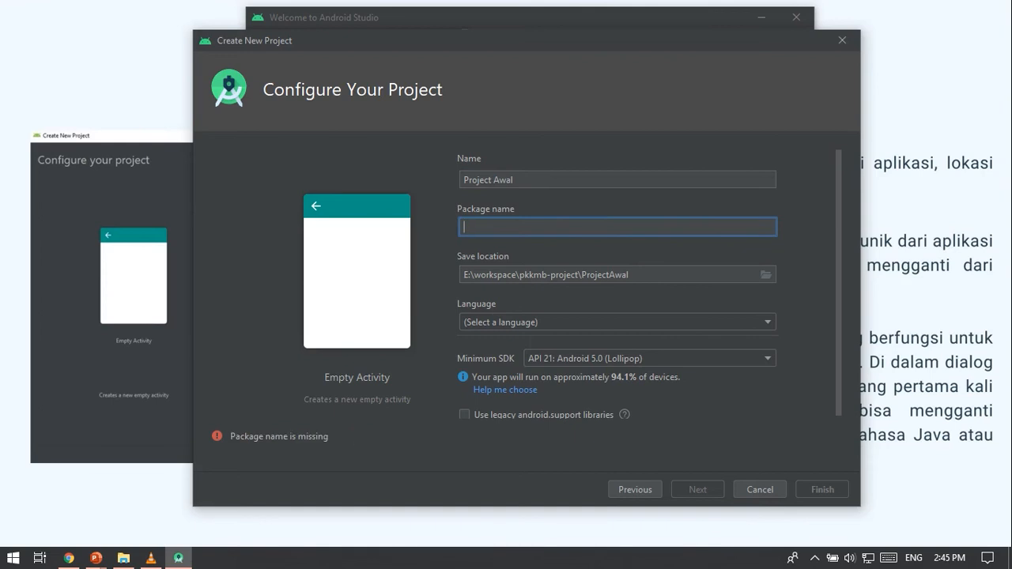
key(ctrl+v)
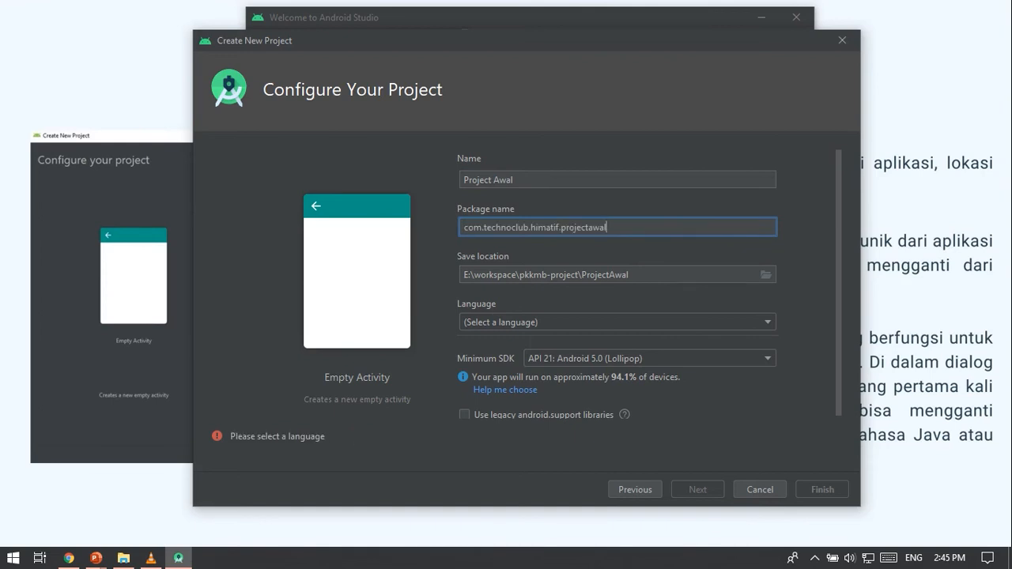
Highlight the technoclub, himatif and projectawal parts of the package name one after another.
double_click(507, 228)
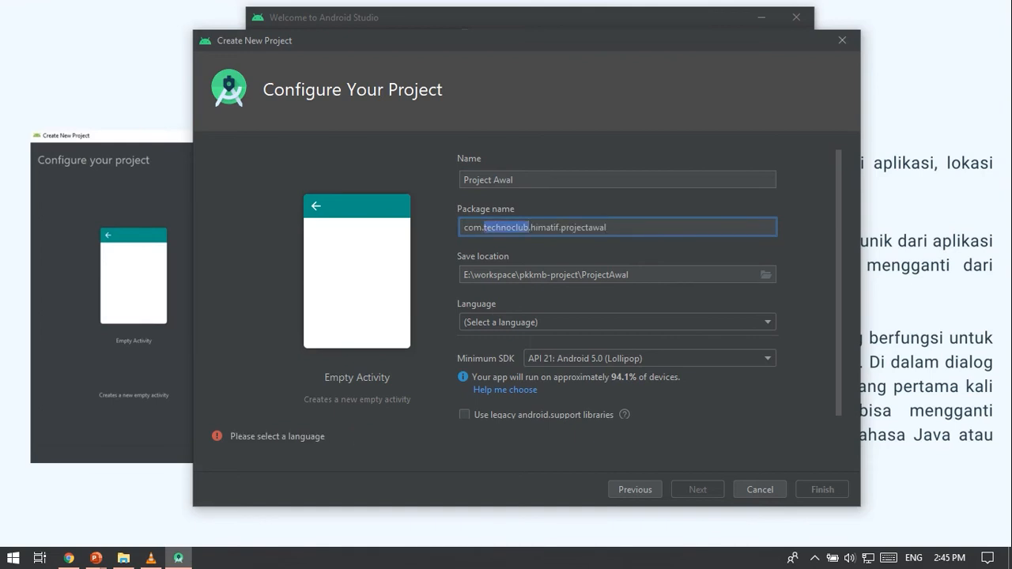
double_click(545, 227)
click(561, 228)
drag(562, 228, 607, 228)
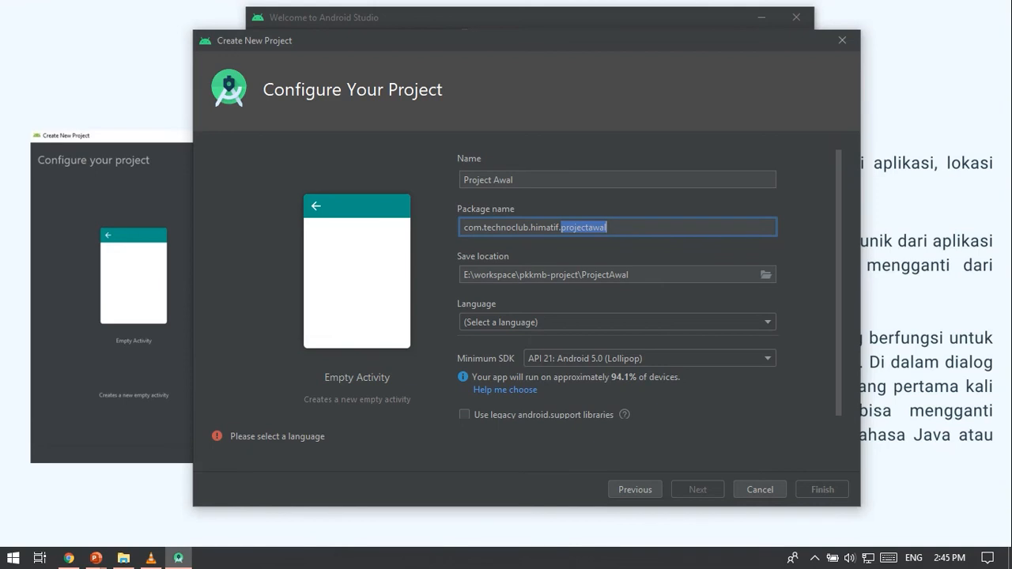
Browse for a new save location, collapsing drive E: and opening the personal user folder under C:\Users.
click(765, 275)
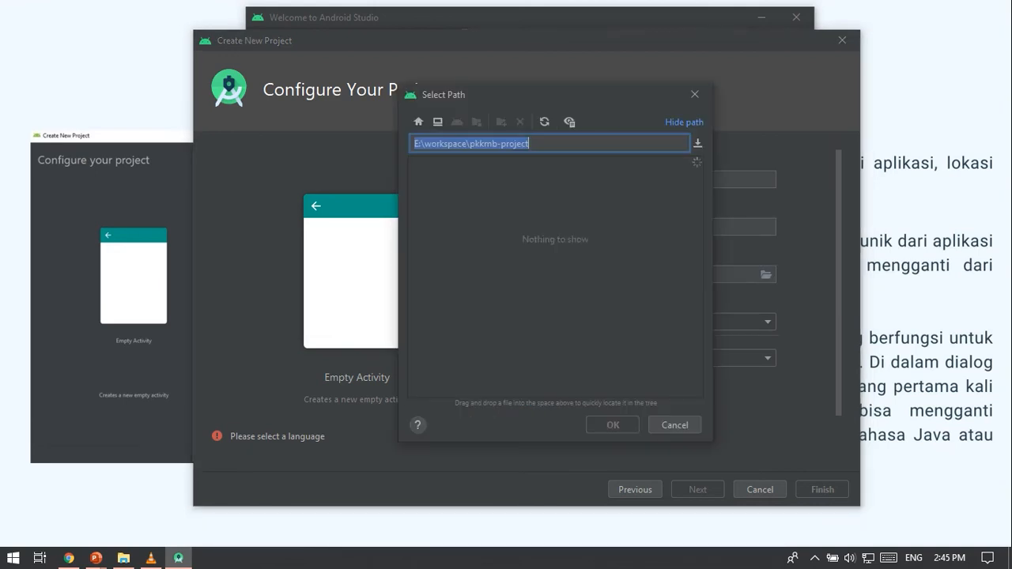
scroll(555, 276, up, 7)
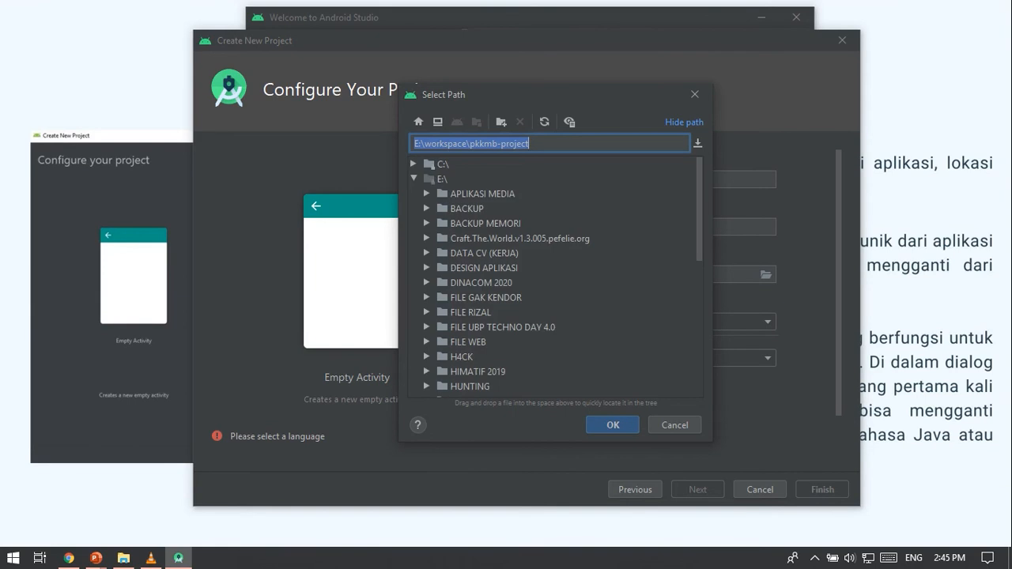
click(413, 179)
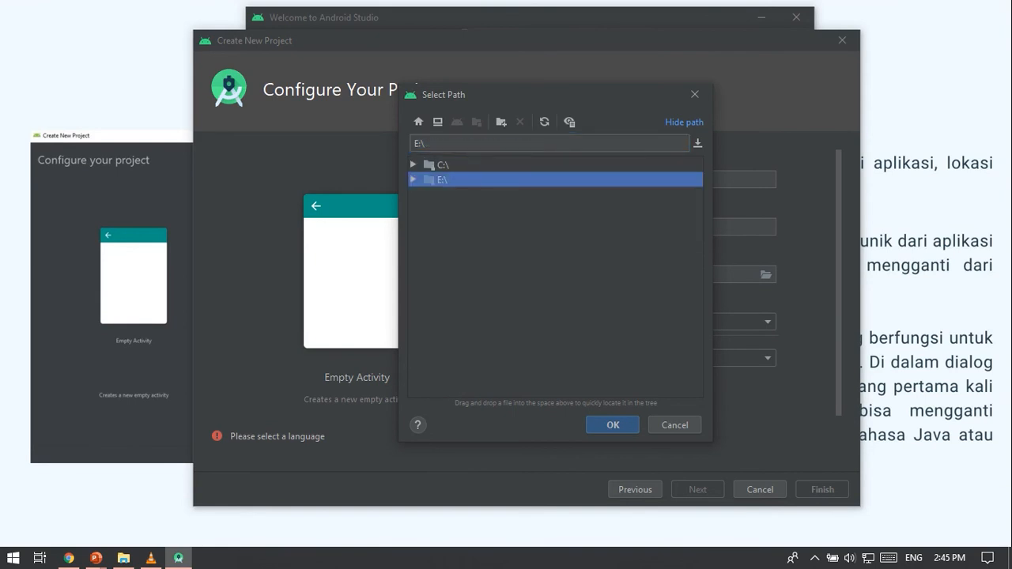
click(413, 164)
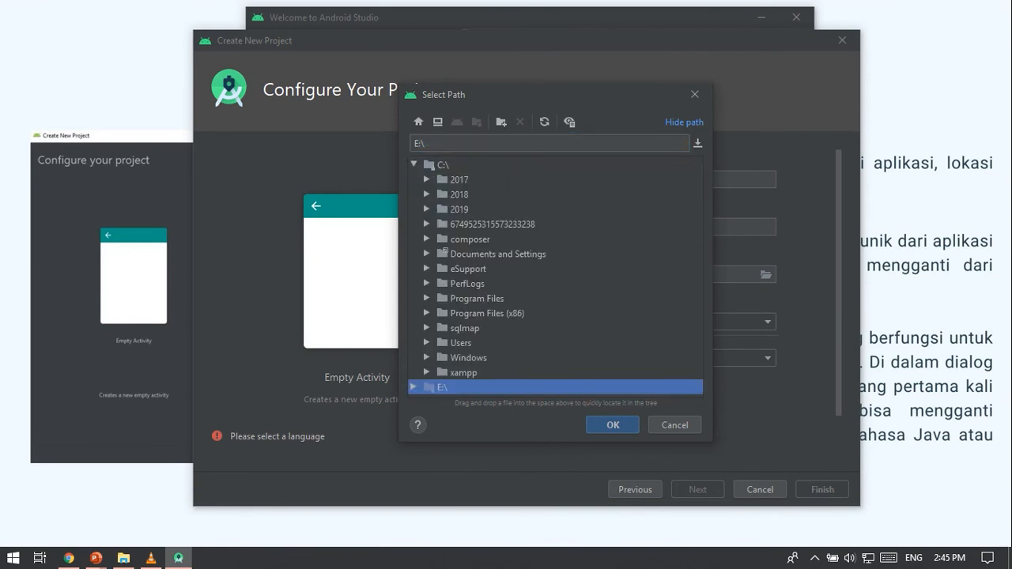
double_click(460, 343)
double_click(473, 372)
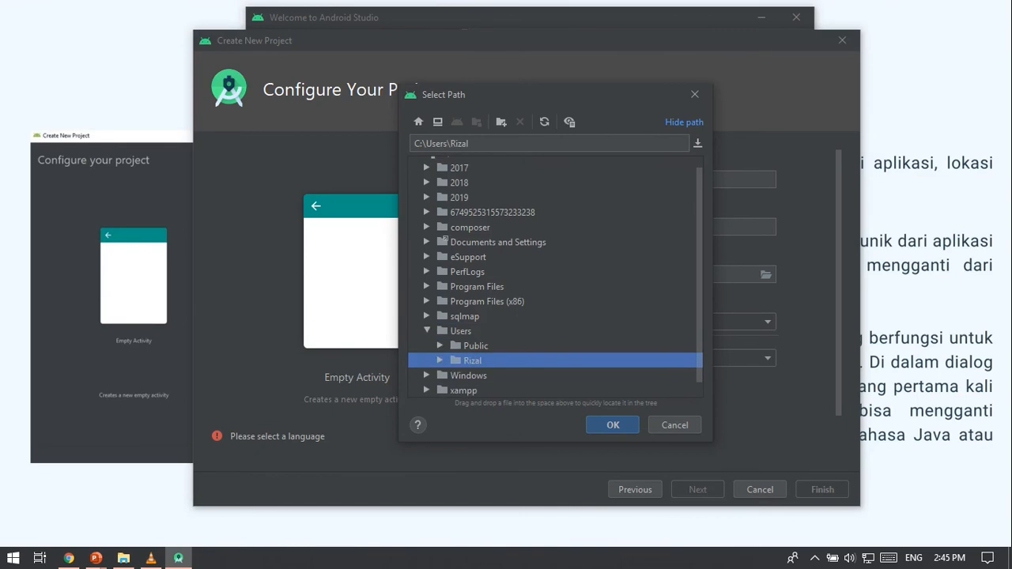
Choose the AndroidStudioProjects folder inside the personal user folder as the project's save location.
key(Down)
key(Down)
key(Down)
key(Down)
key(Down)
key(Down)
key(Down)
key(Down)
key(Down)
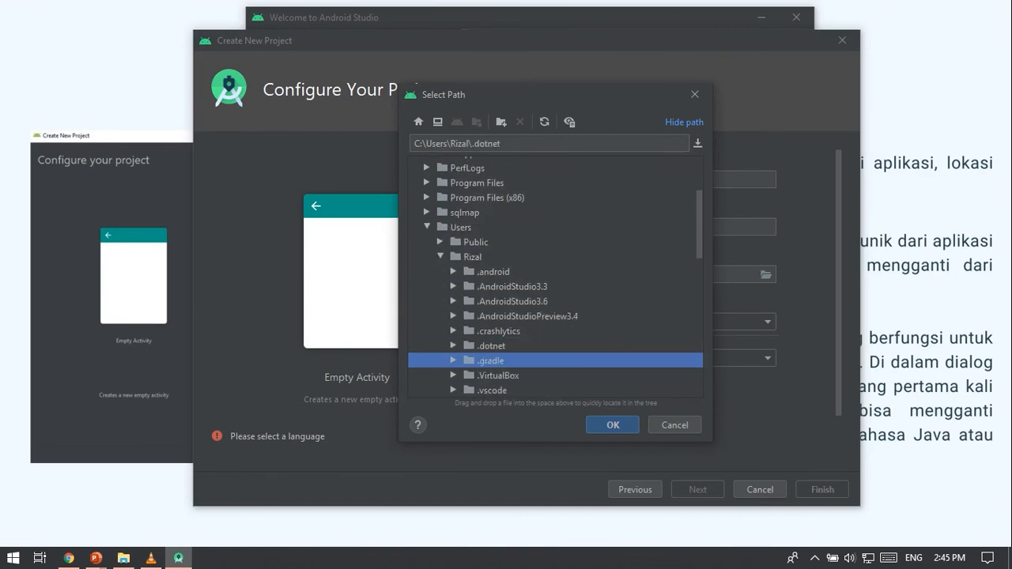
key(Down)
key(Down)
key(Right)
key(Down)
key(Down)
key(Down)
key(Down)
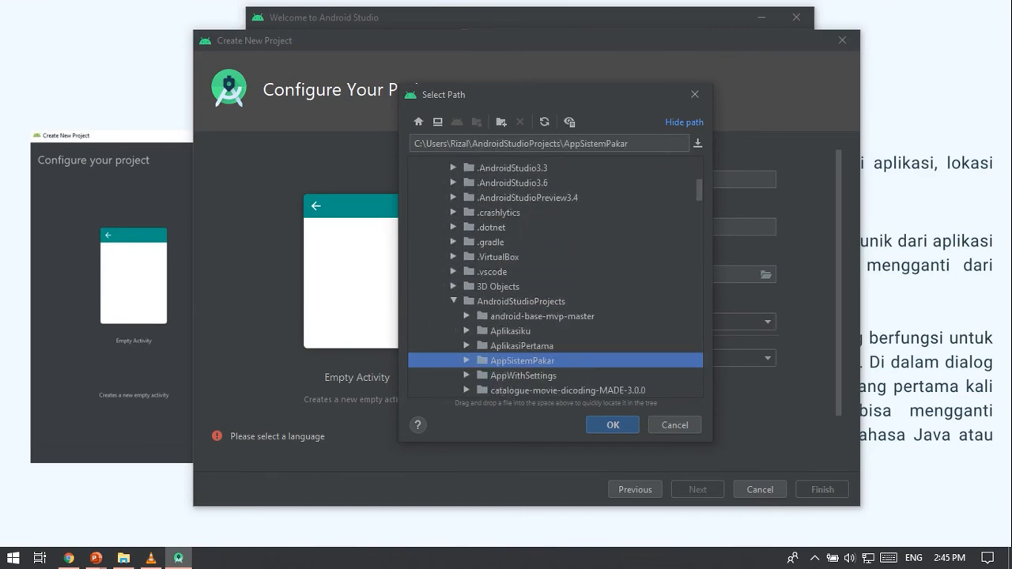
key(Left)
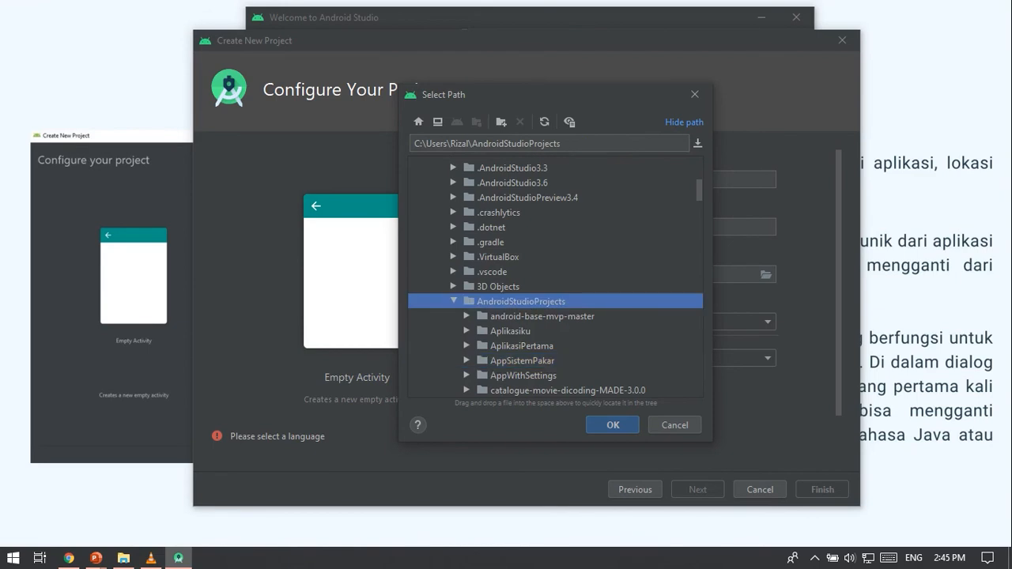
key(Return)
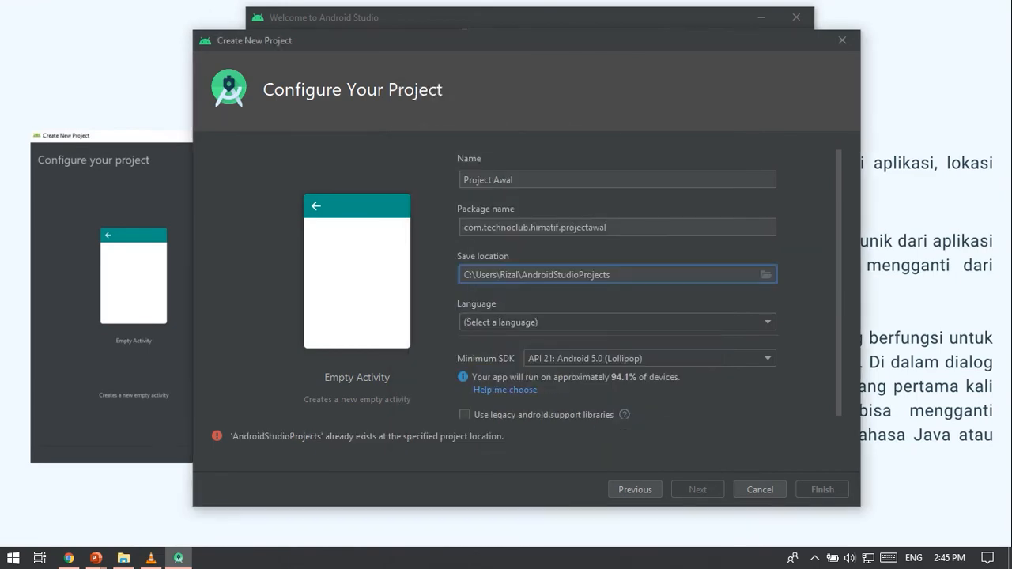
Set the project's language to Java.
click(602, 322)
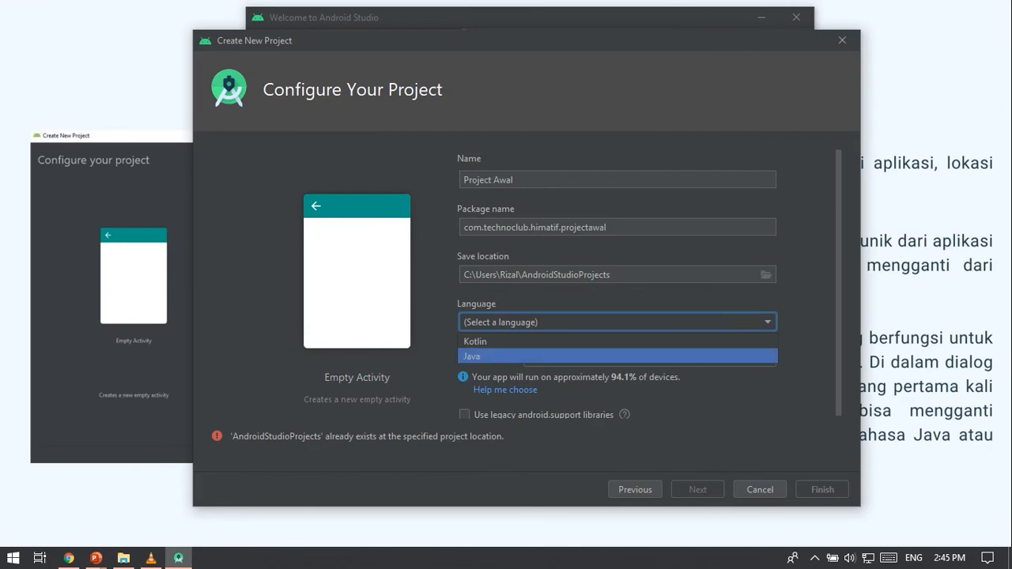
click(601, 357)
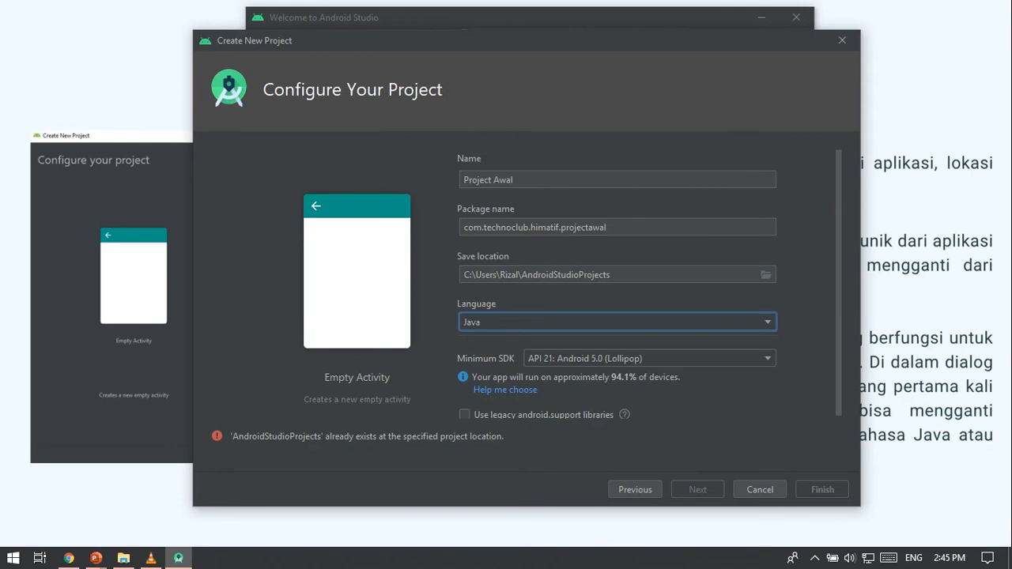
Set the project's minimum SDK to API 15: Android 4.0.3 (IceCreamSandwich).
click(625, 358)
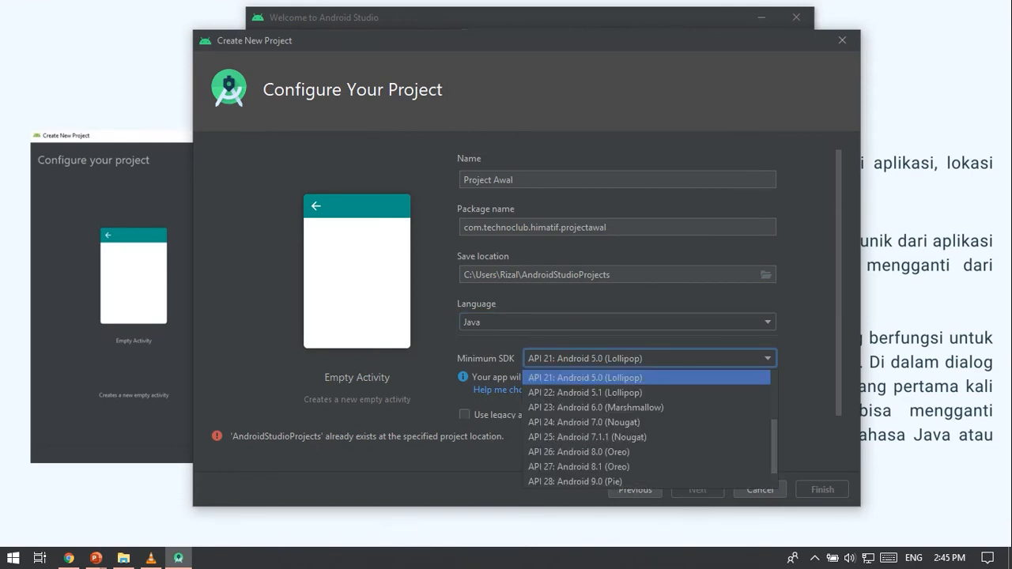
scroll(601, 436, up, 3)
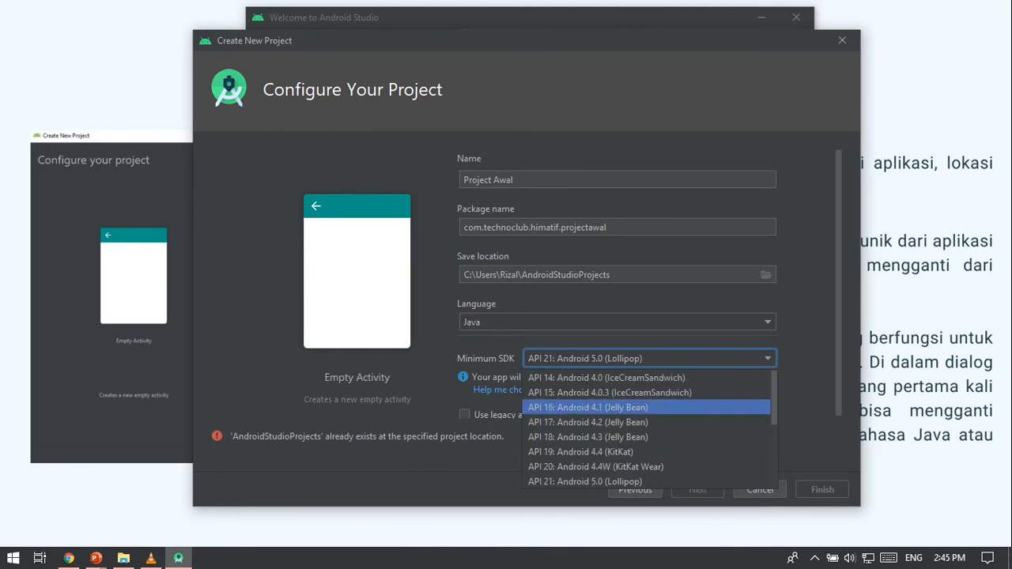
click(609, 392)
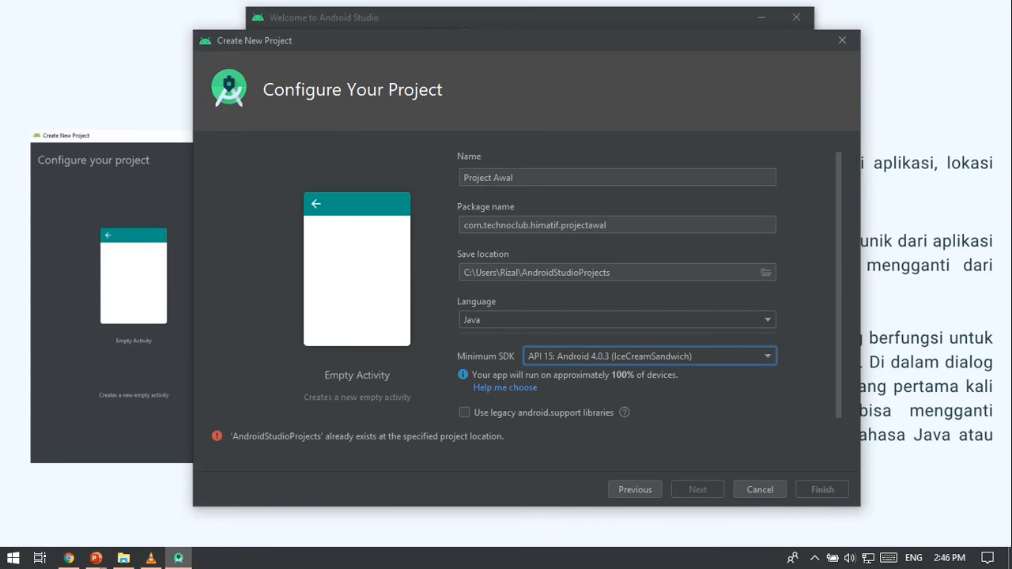
Create a folder named Project Awal inside AndroidStudioProjects and choose it as the project's save location.
scroll(617, 285, up, 1)
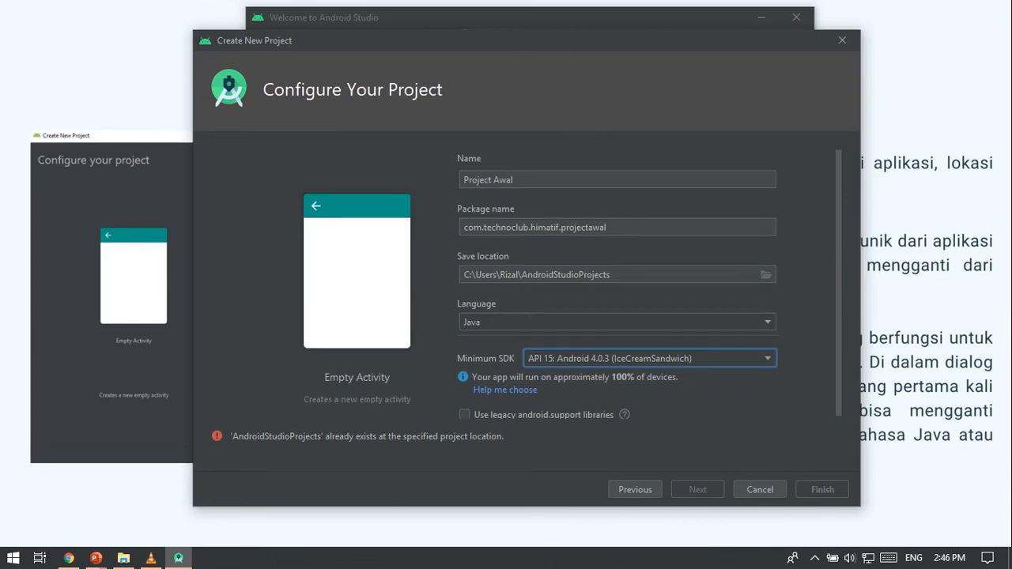
click(766, 274)
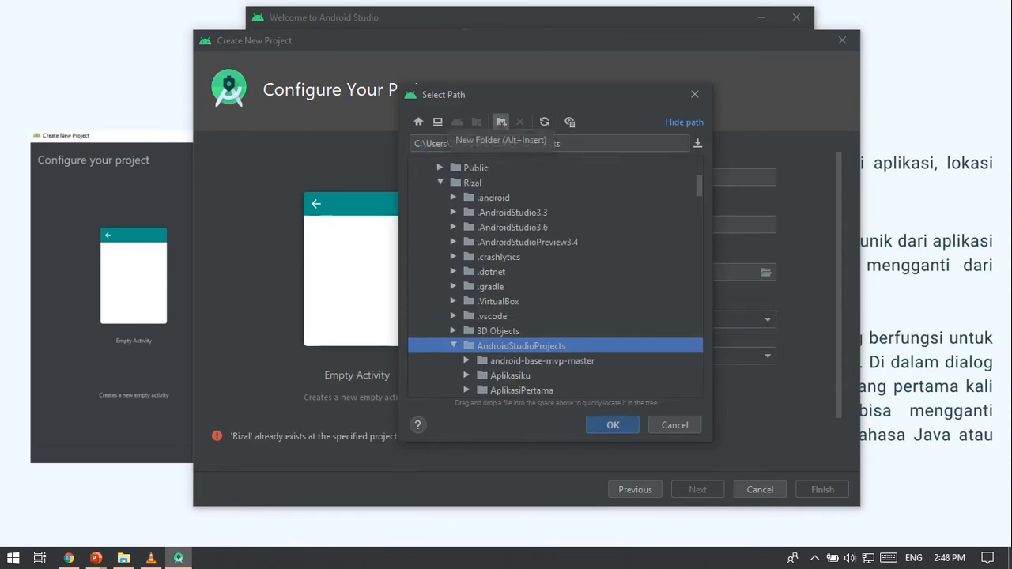
click(501, 121)
text(Pr)
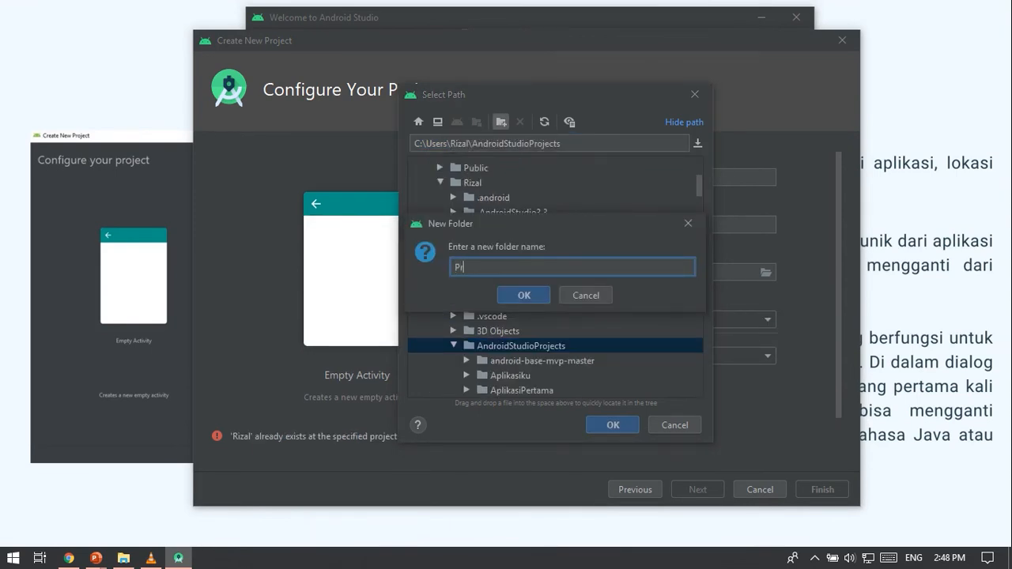
text(oject Awal)
key(Return)
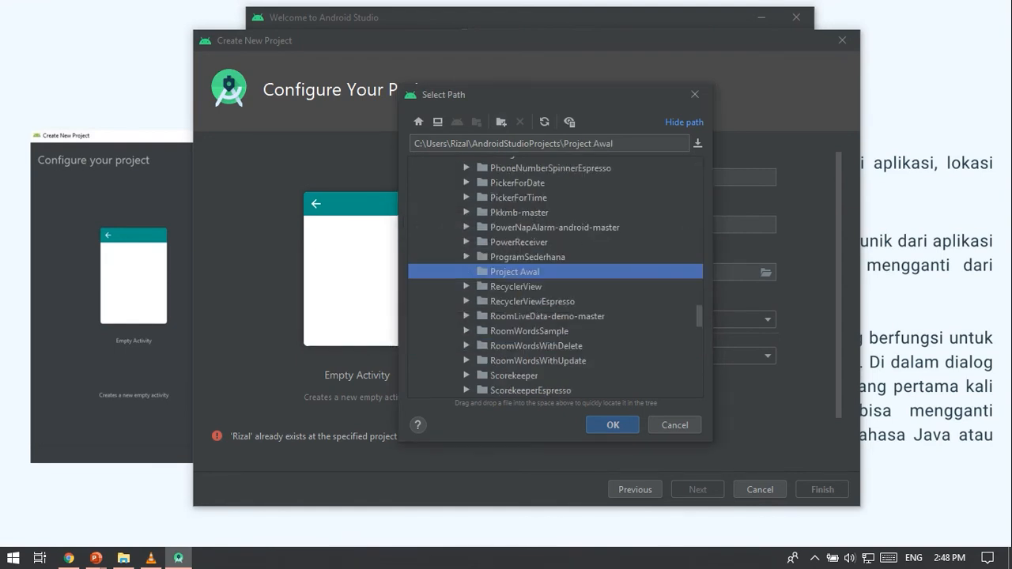
click(613, 425)
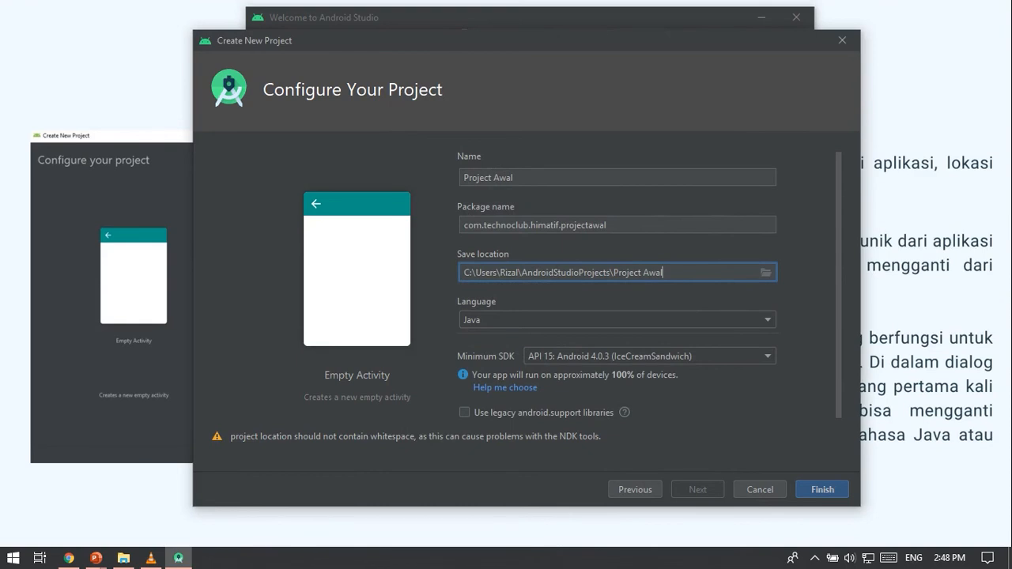
Finish creating the project and switch to the PowerPoint slide show, advancing to the Interface Android Studio slide.
click(822, 489)
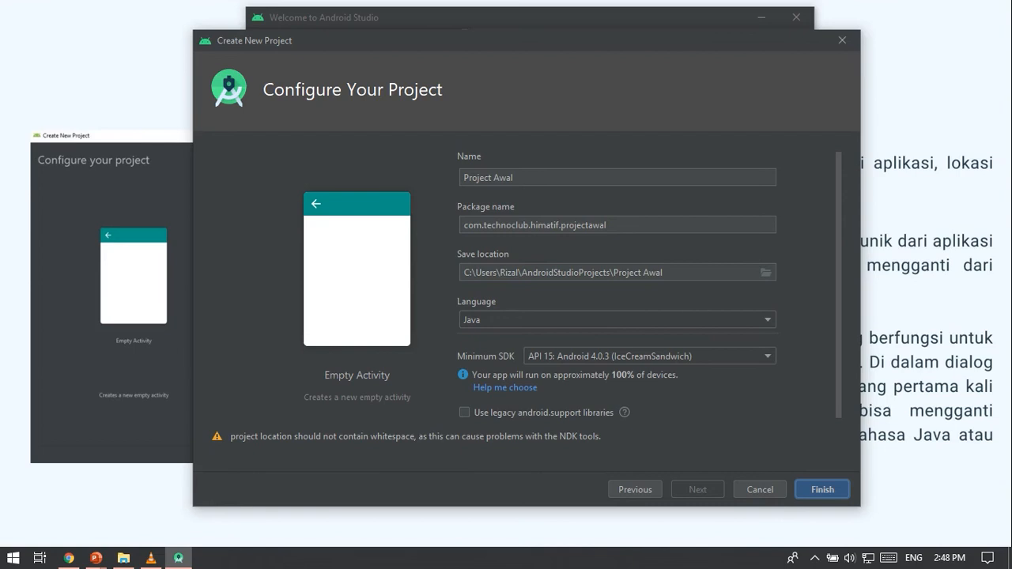
key(alt+Tab)
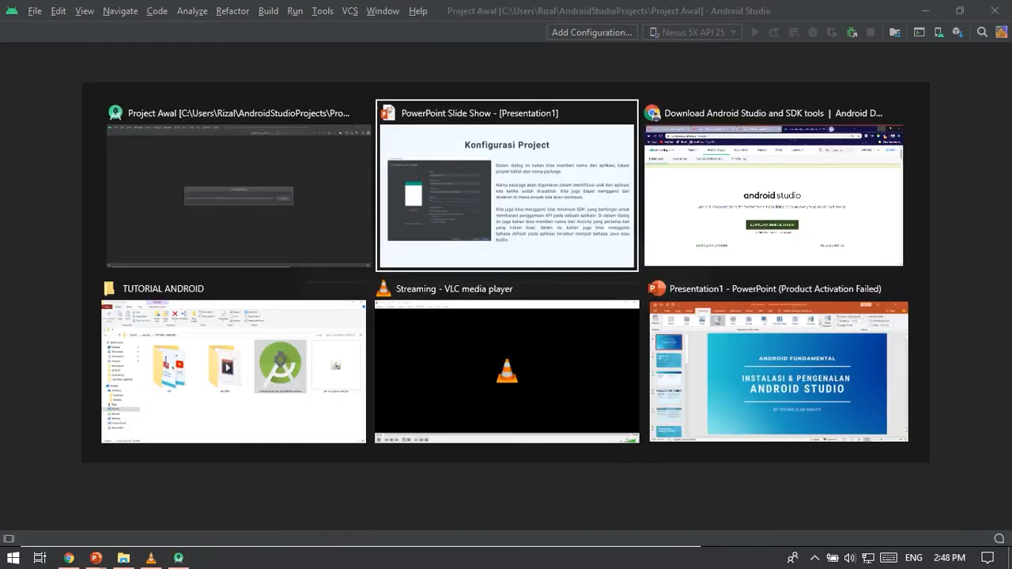
key(Right)
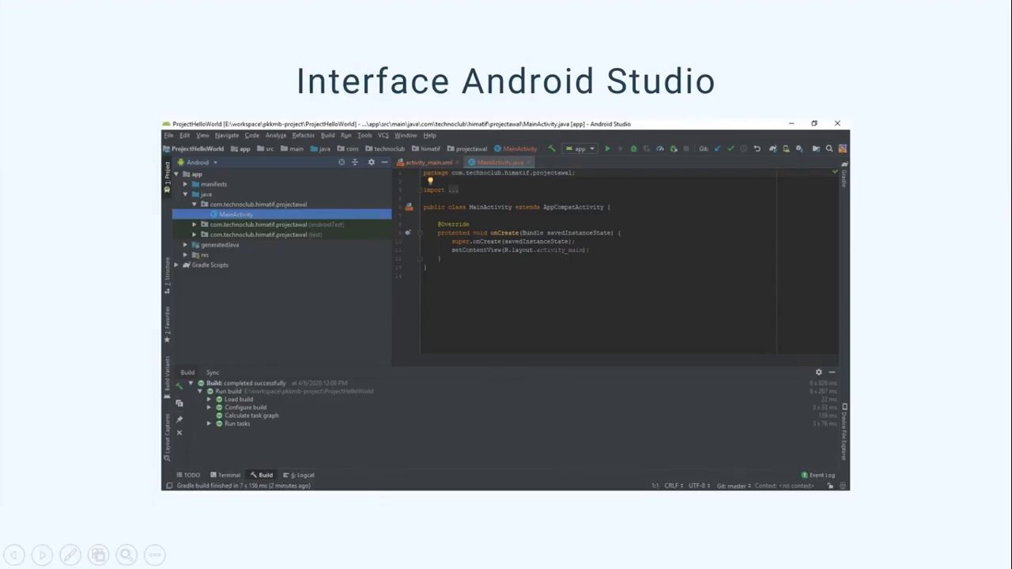